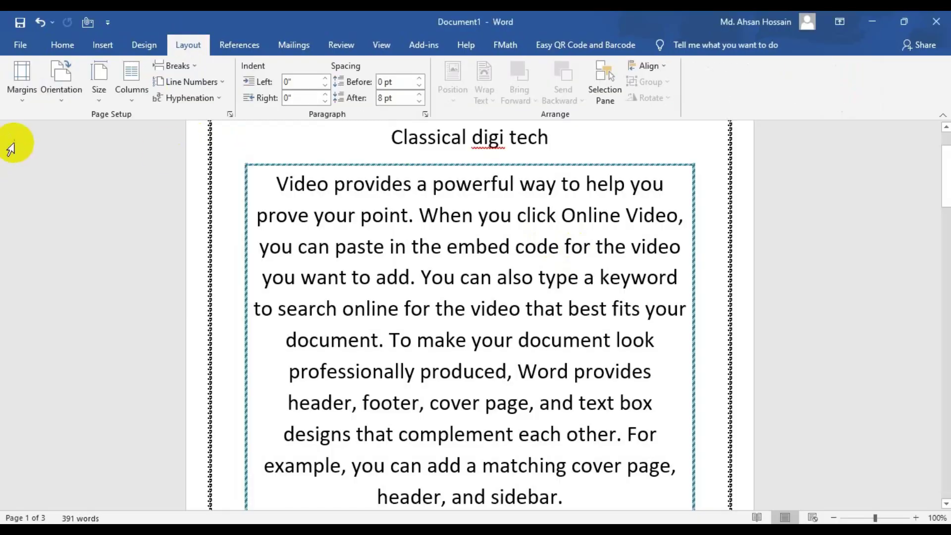
# - Switch to the Layout tab and review the Margins presets without changing them
pyautogui.click(144, 44)
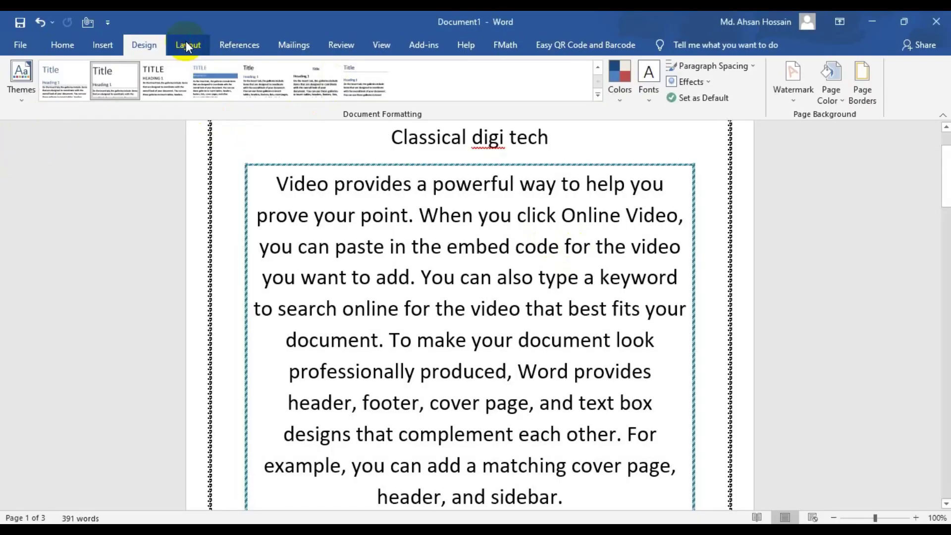
pyautogui.click(187, 47)
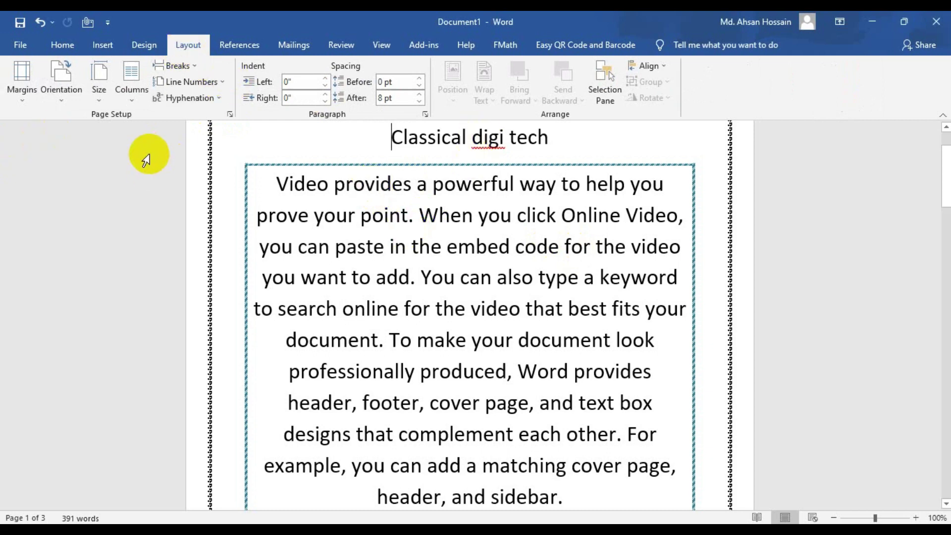
pyautogui.doubleClick(323, 276)
pyautogui.scroll(-1, 268, 307)
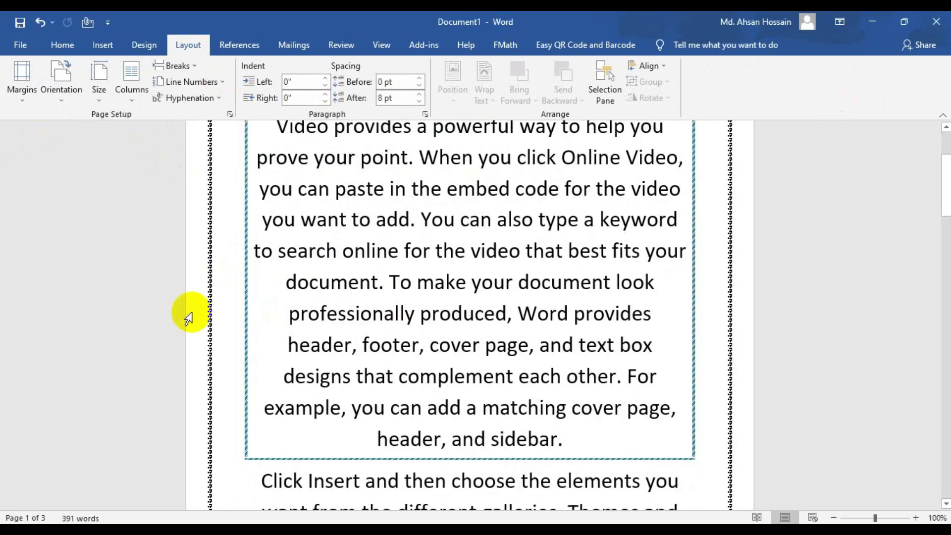
pyautogui.scroll(3, 227, 347)
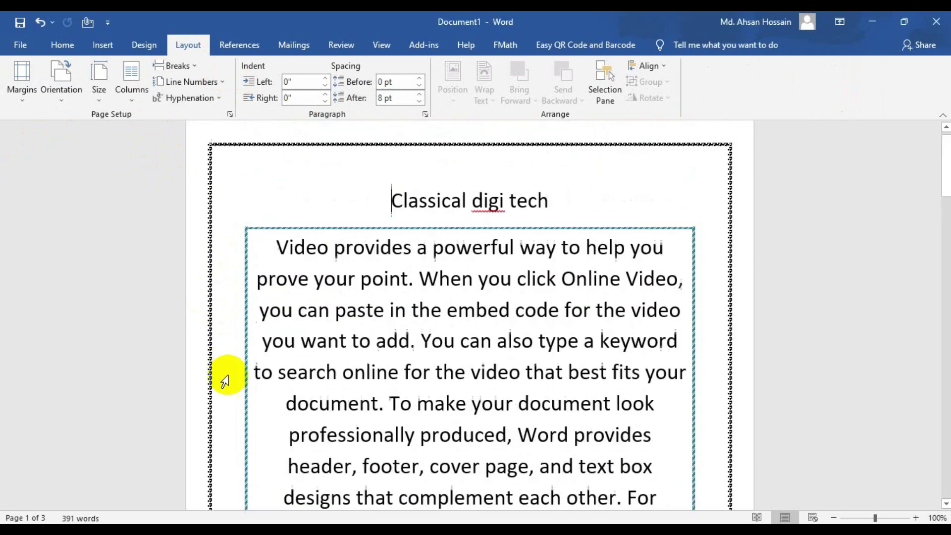
pyautogui.click(22, 97)
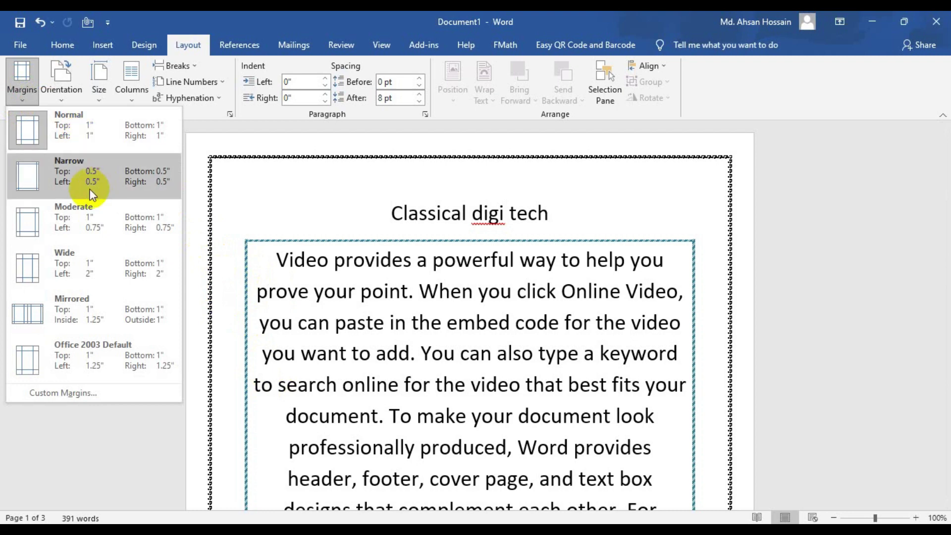
pyautogui.click(30, 129)
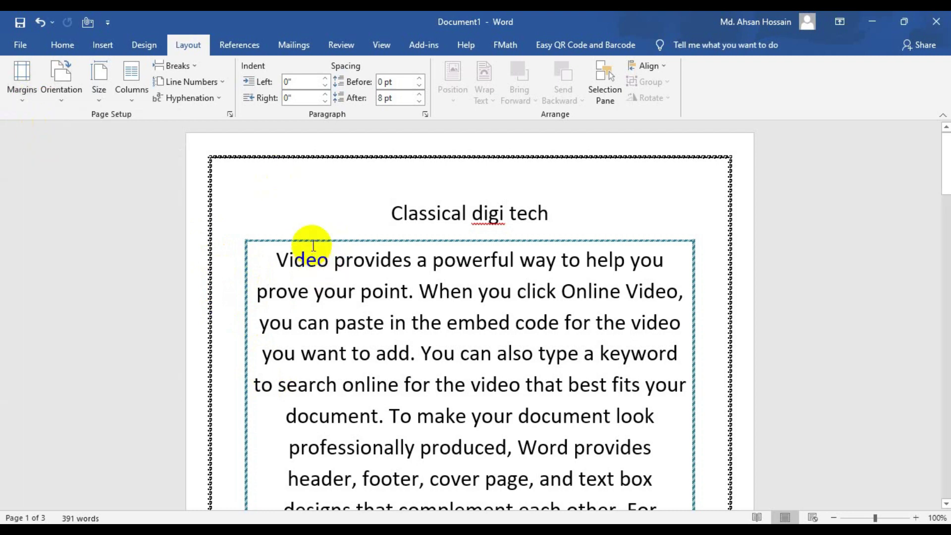
# - Select the 'Classical digi tech' heading line and look over the bordered pages
pyautogui.click(220, 207)
pyautogui.scroll(-3, 251, 246)
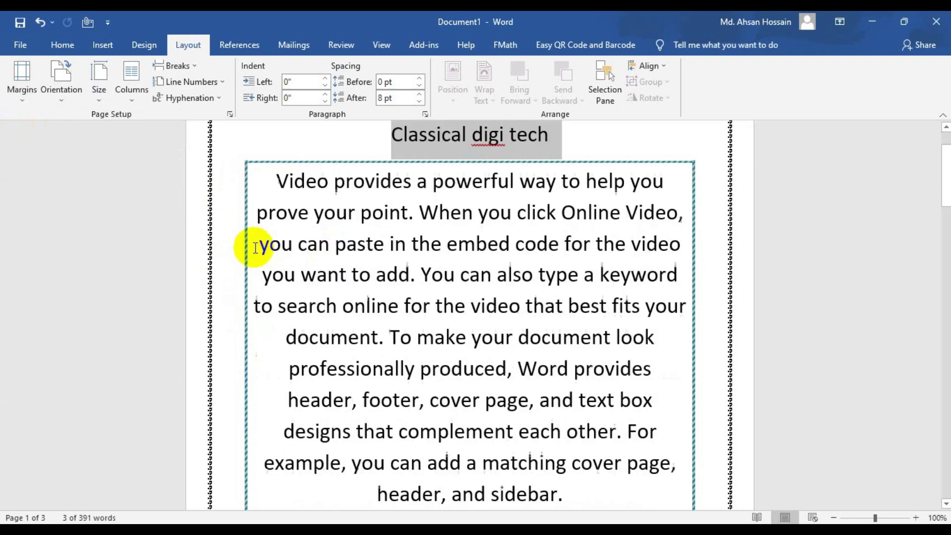
pyautogui.scroll(3, 318, 201)
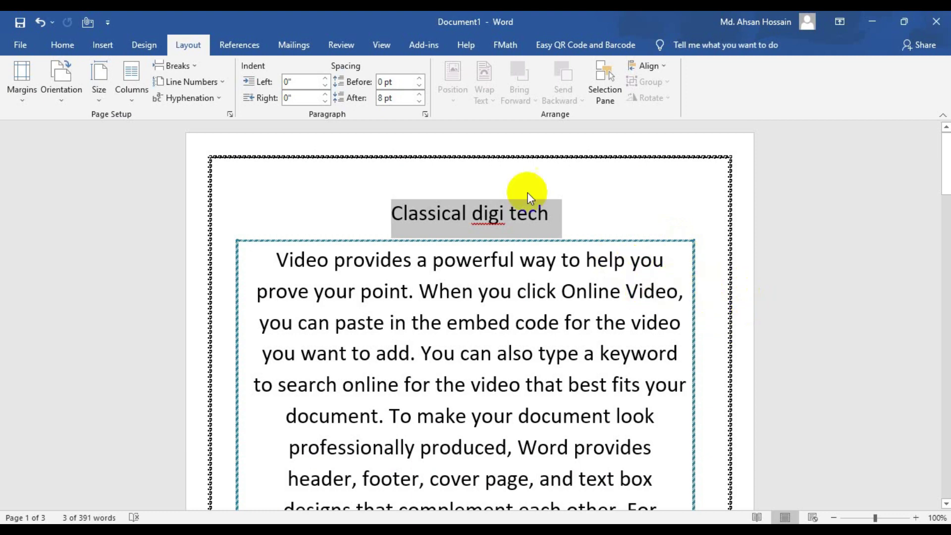
pyautogui.scroll(-3, 456, 471)
pyautogui.scroll(3, 471, 340)
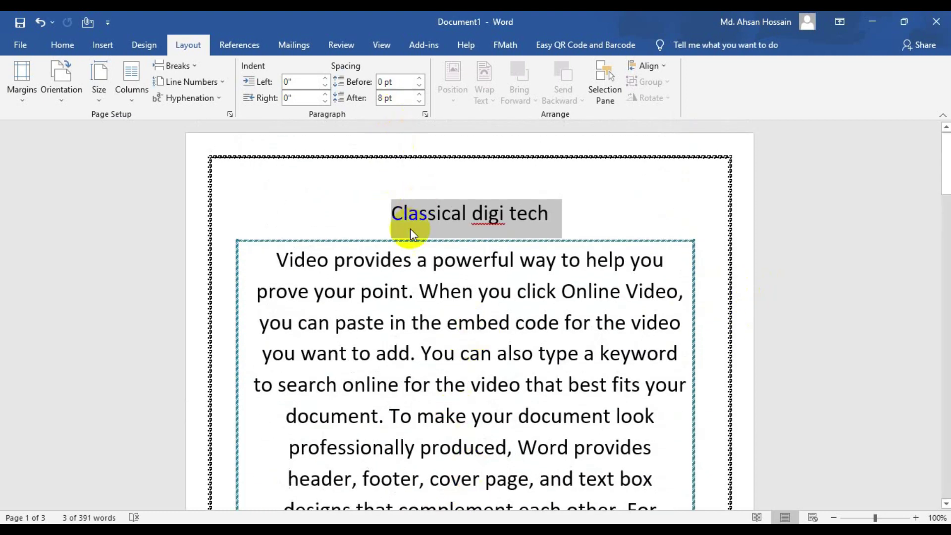
pyautogui.scroll(-10, 408, 203)
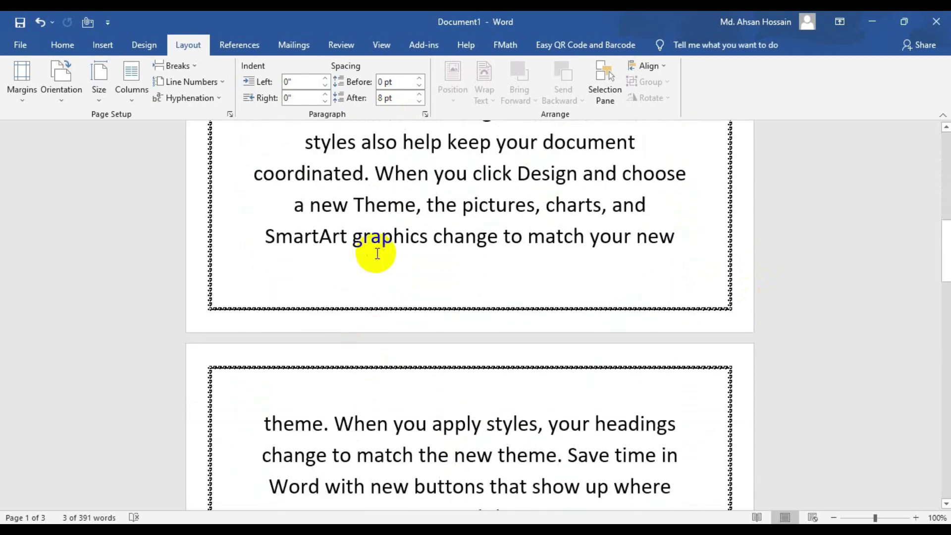
pyautogui.moveTo(371, 250); pyautogui.dragTo(442, 237)
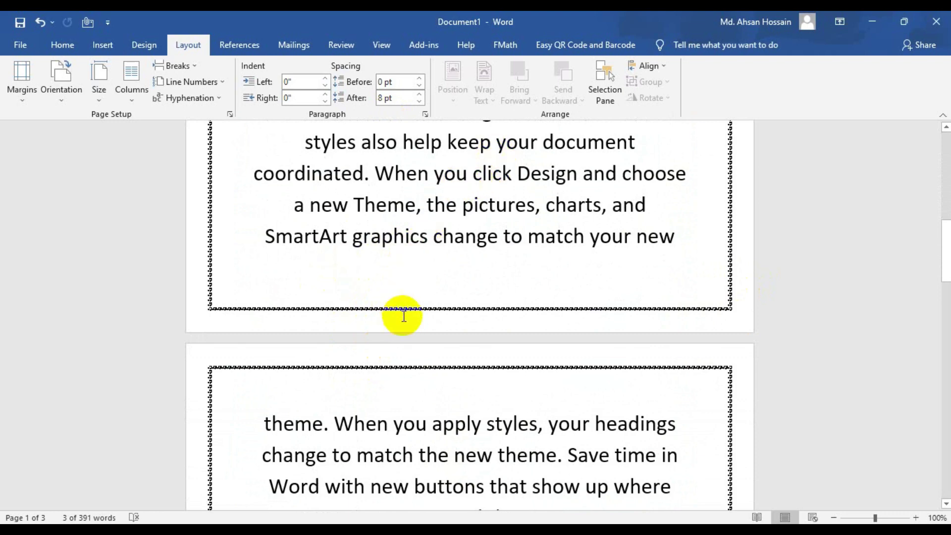
pyautogui.scroll(3, 334, 308)
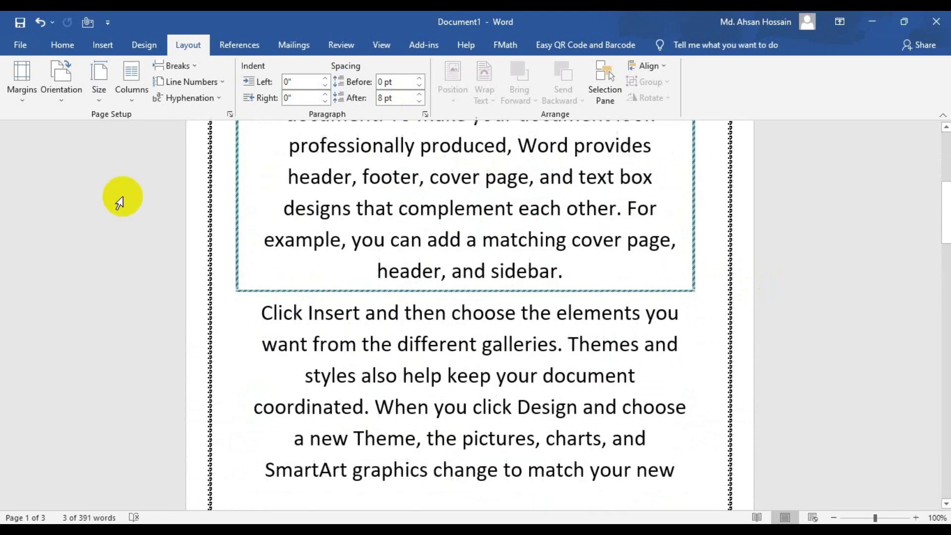
pyautogui.click(24, 99)
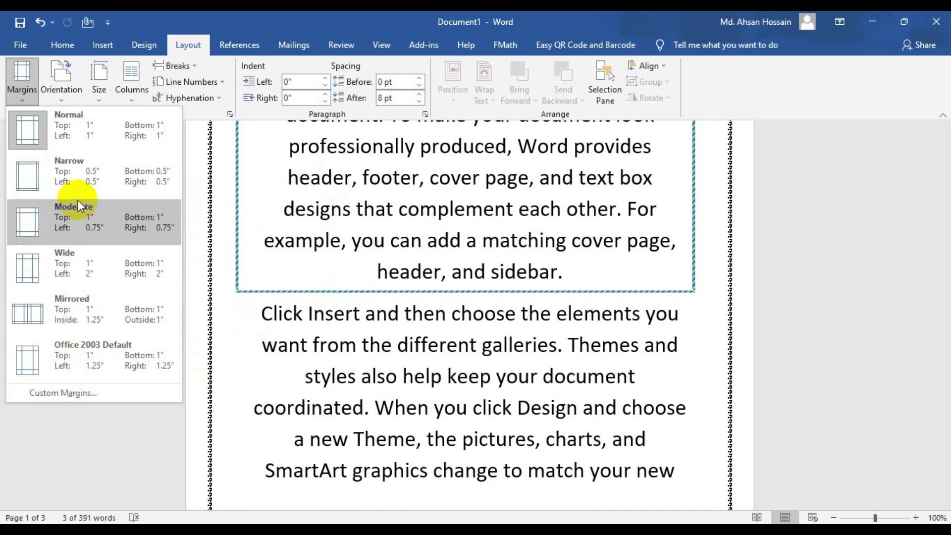
pyautogui.click(80, 395)
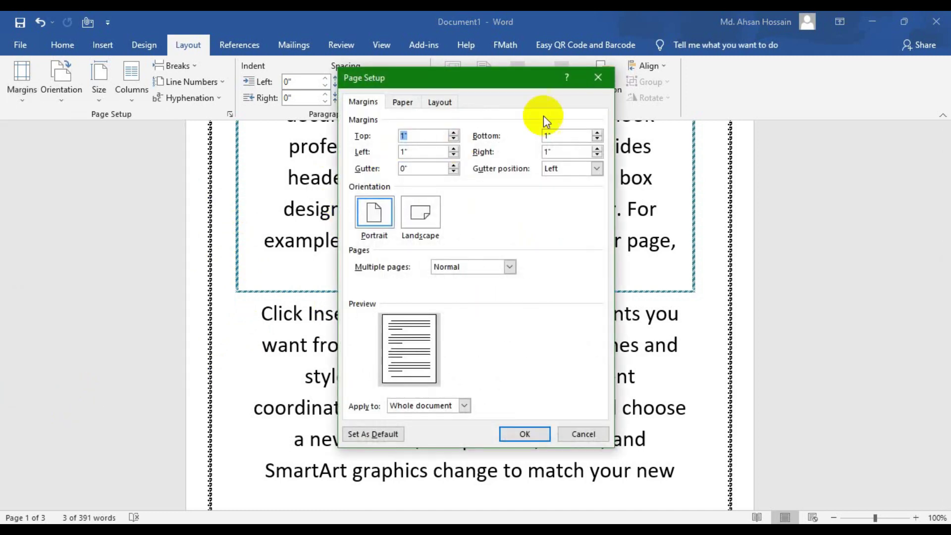
pyautogui.click(394, 106)
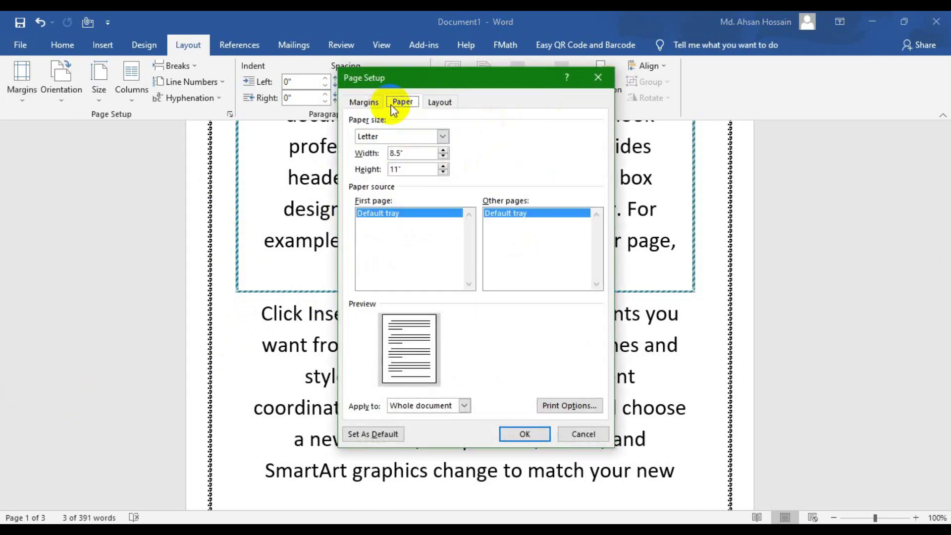
pyautogui.click(363, 102)
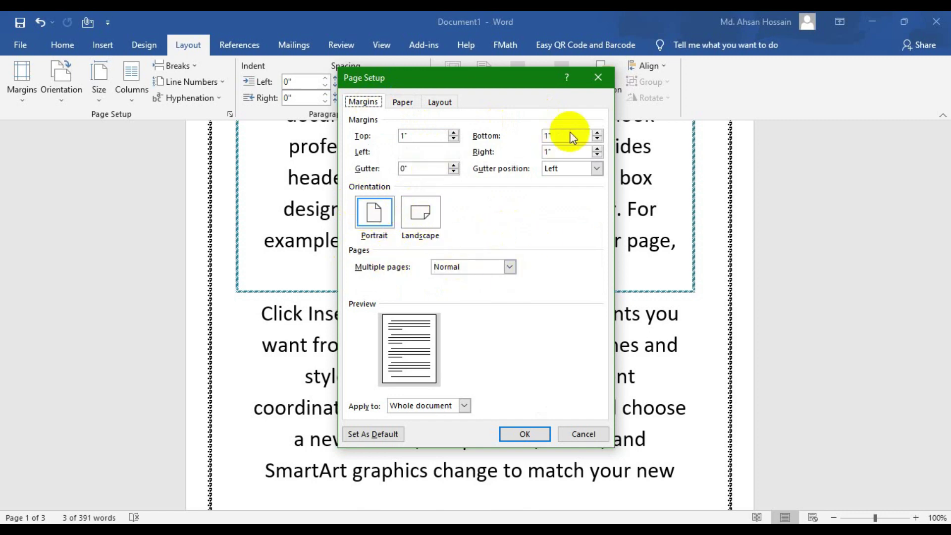
pyautogui.click(596, 85)
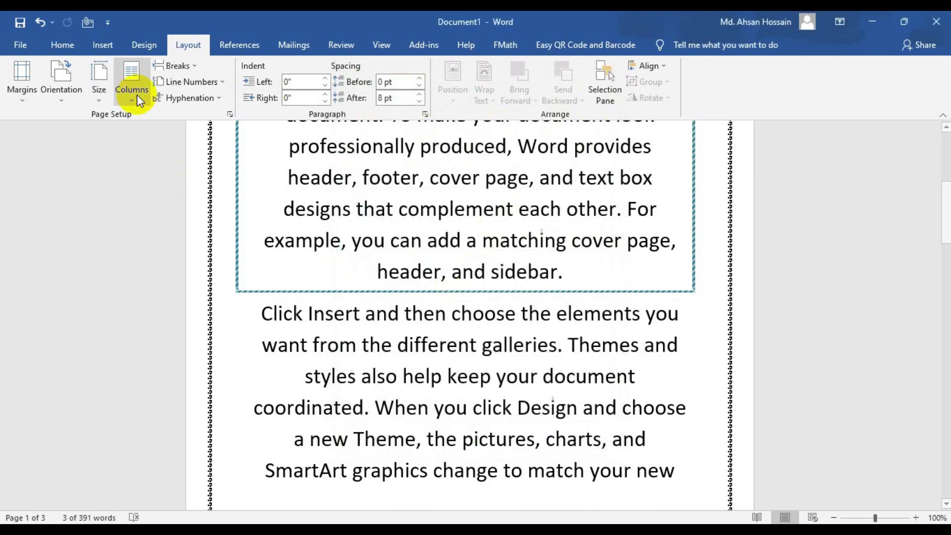
# - Change the page orientation from portrait to Landscape
pyautogui.click(63, 97)
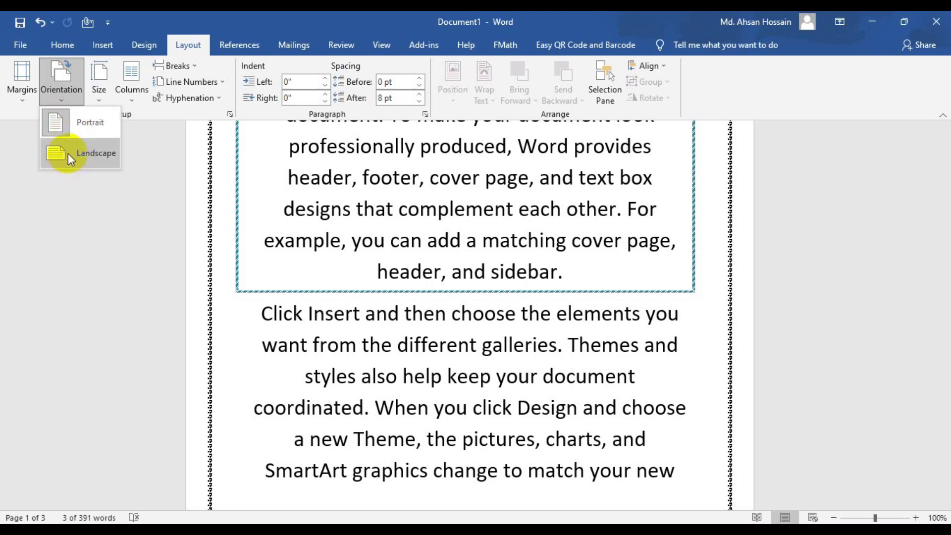
pyautogui.click(85, 128)
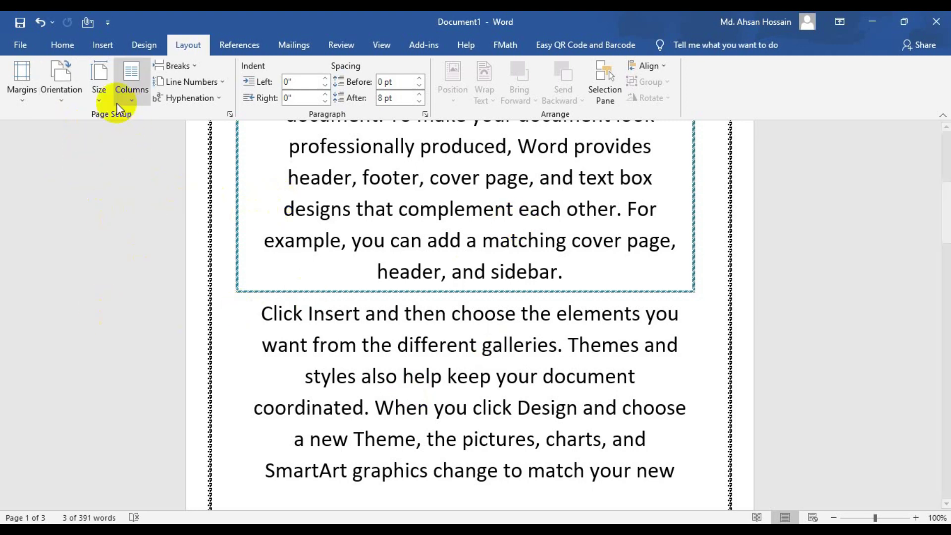
pyautogui.click(65, 85)
pyautogui.click(89, 157)
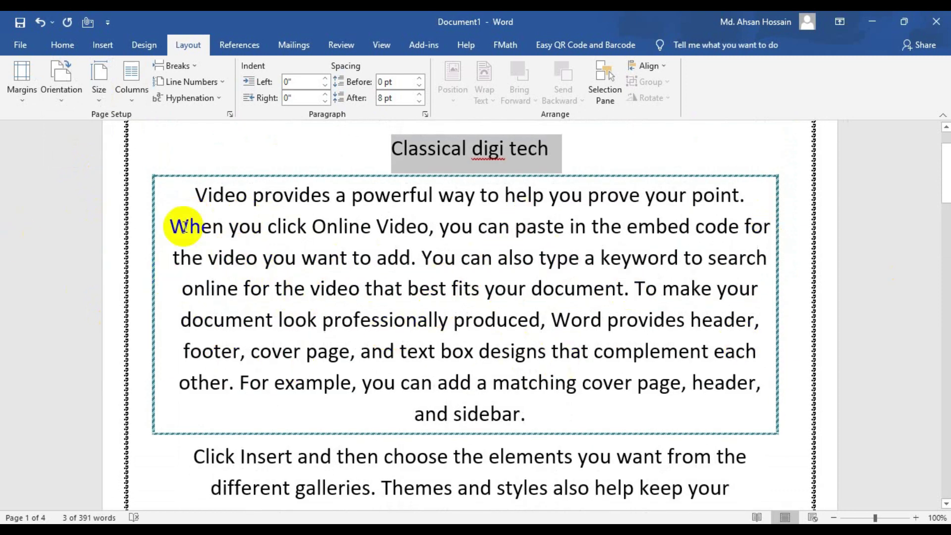
# - Display the paper-size gallery for the landscape pages
pyautogui.click(70, 104)
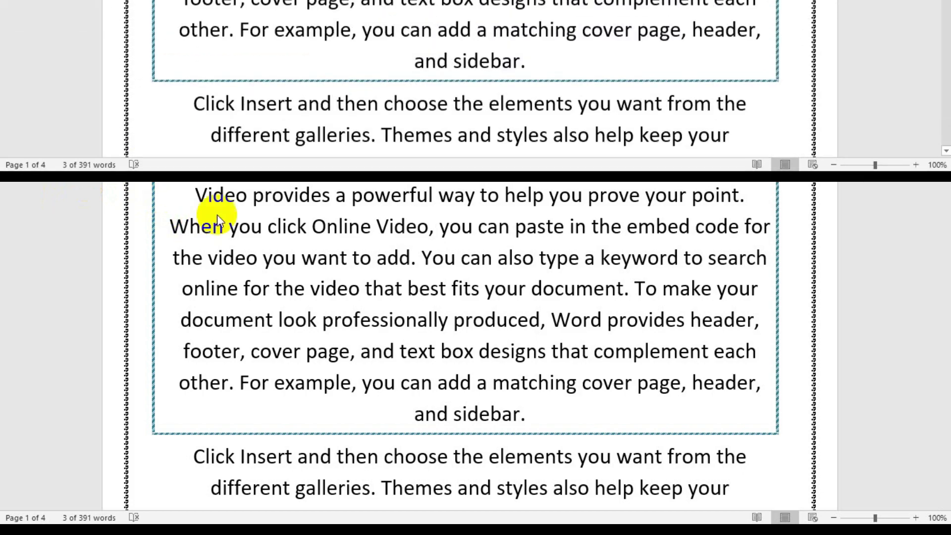
pyautogui.click(99, 92)
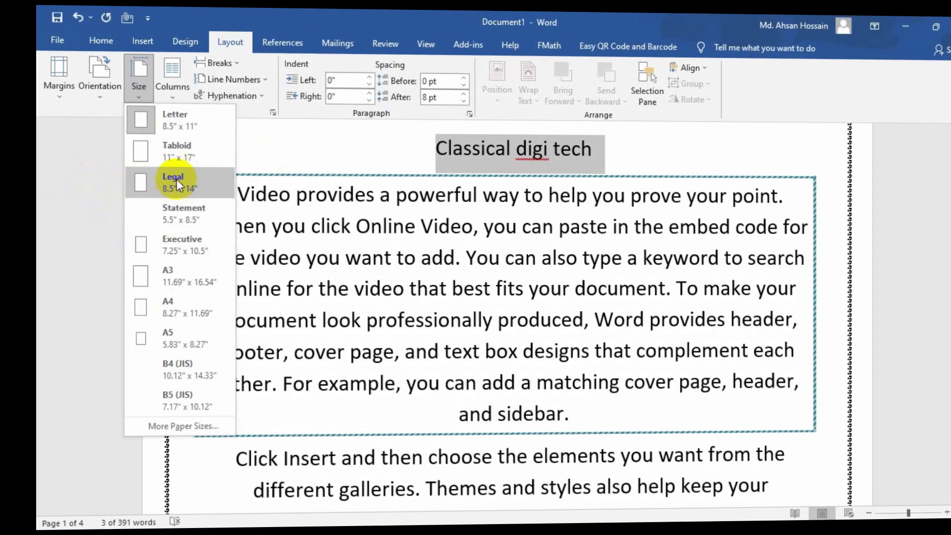
# - Select the text-box paragraph and the following body text and format it as Two columns
pyautogui.click(194, 197)
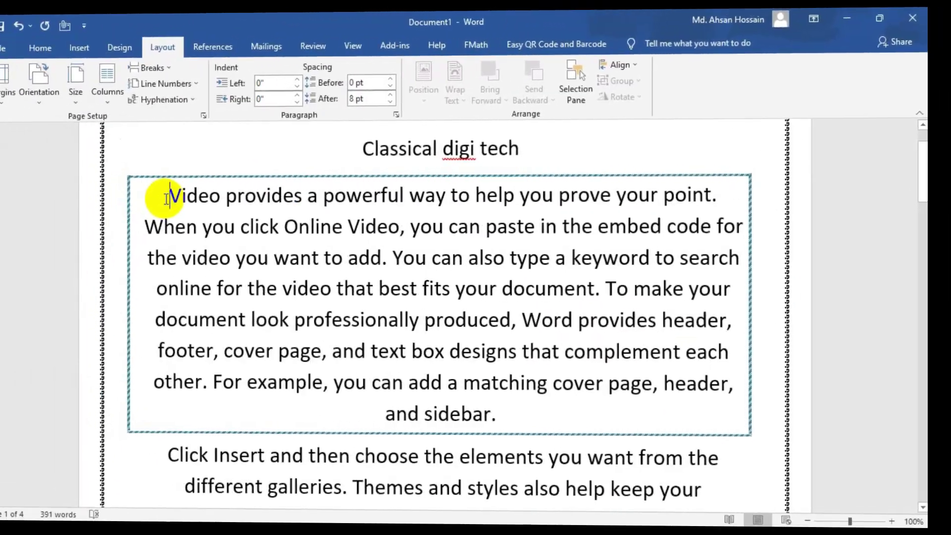
pyautogui.moveTo(194, 197); pyautogui.dragTo(764, 416)
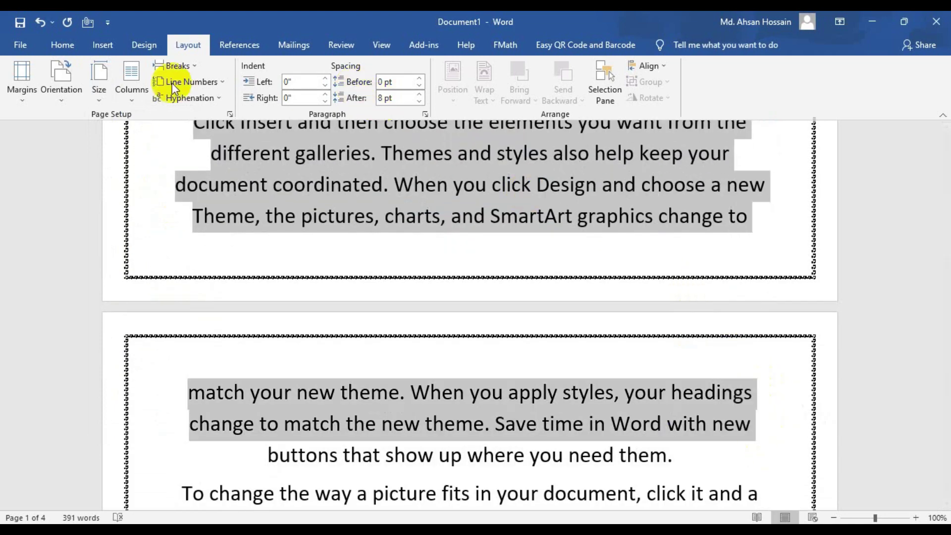
pyautogui.scroll(10, 369, 238)
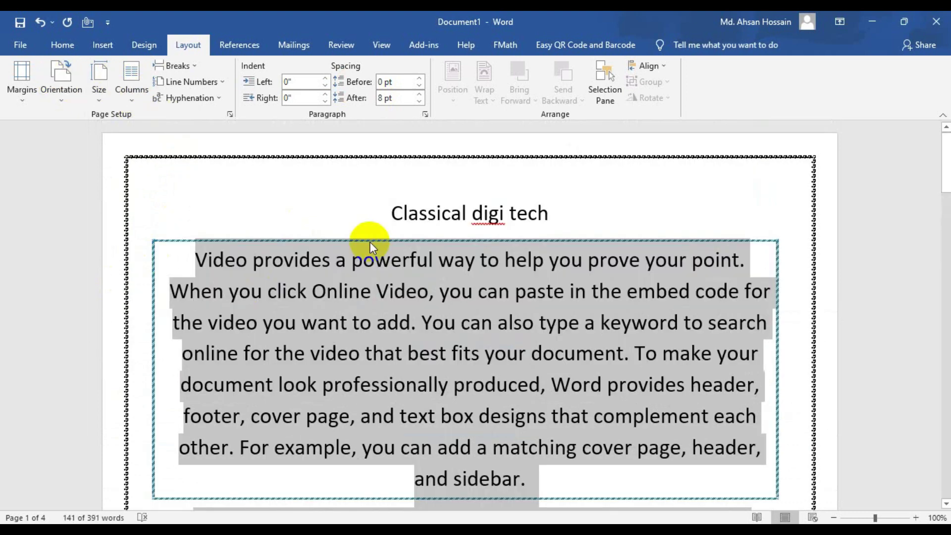
pyautogui.click(132, 98)
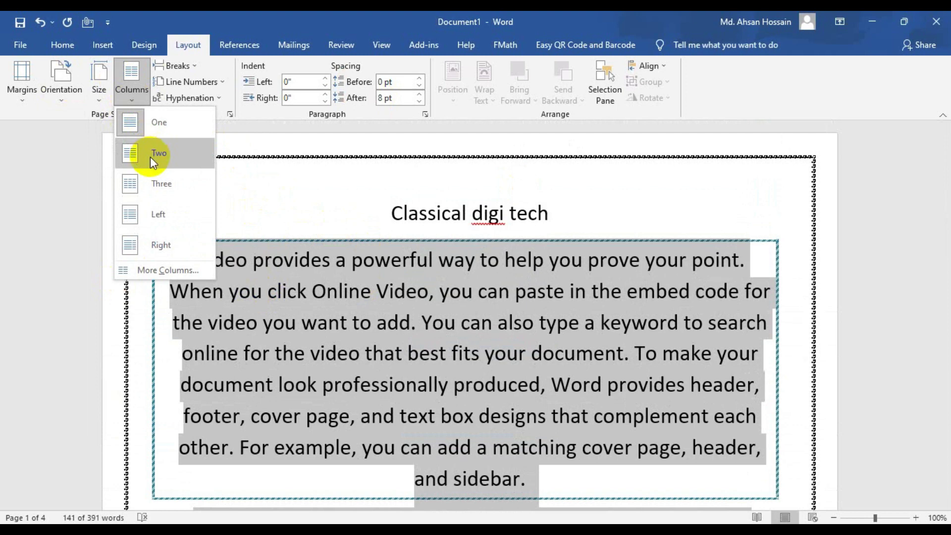
pyautogui.click(168, 158)
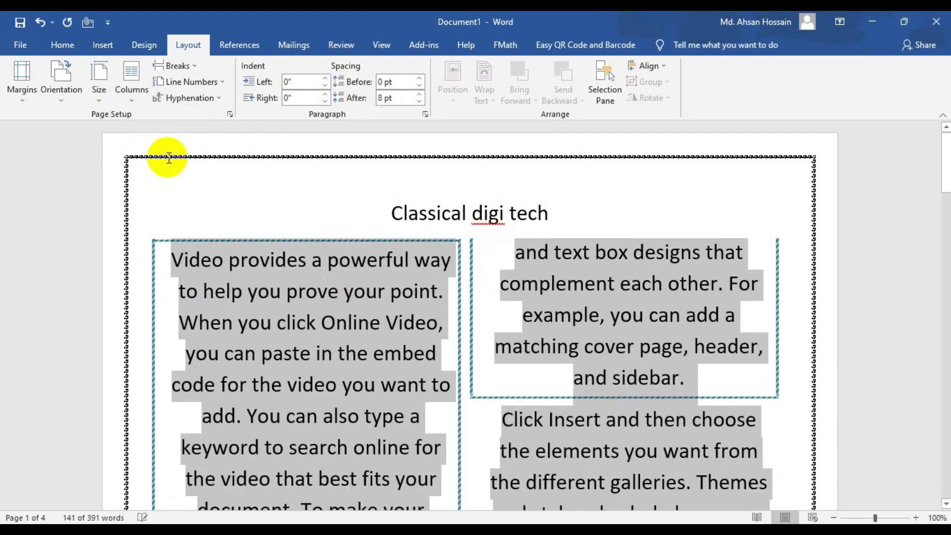
pyautogui.scroll(-2, 515, 296)
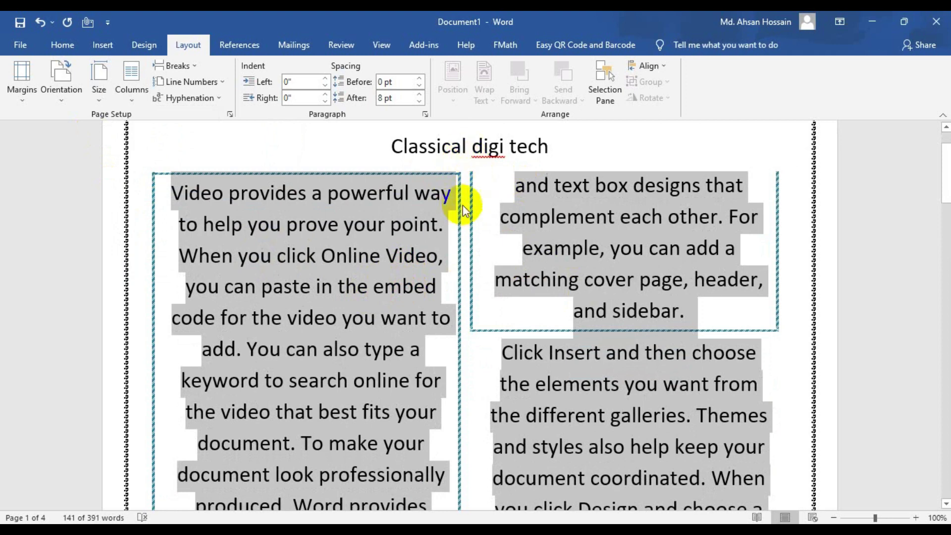
pyautogui.scroll(-2, 463, 208)
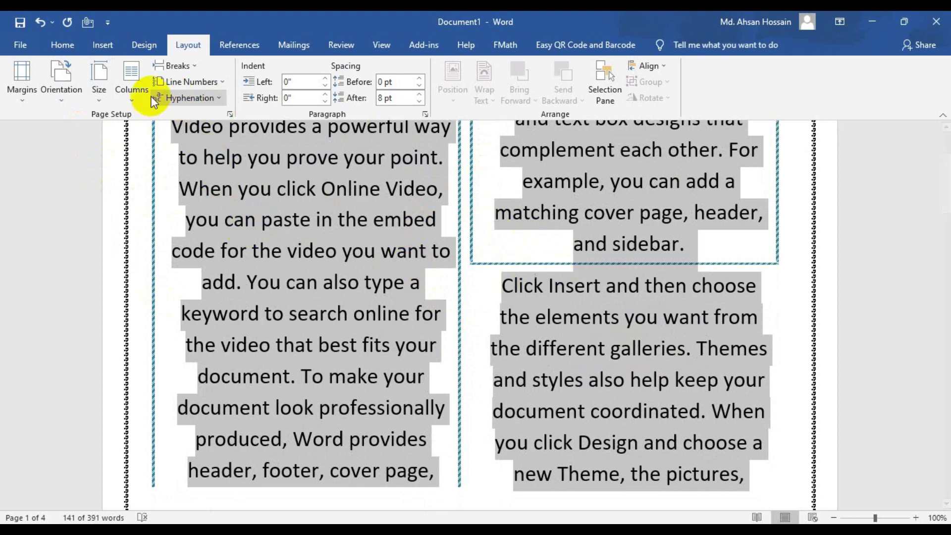
# - Change the selected body text from two columns to a Three-column layout
pyautogui.click(133, 104)
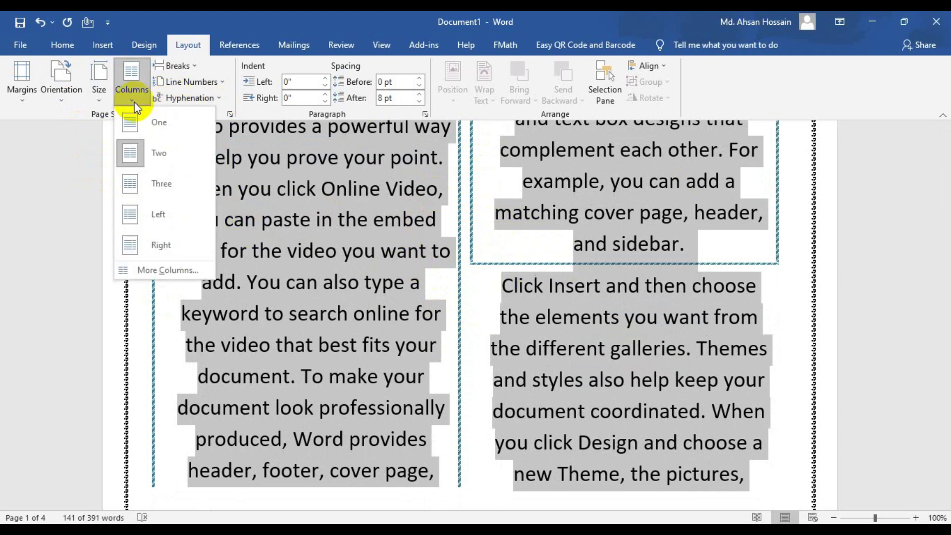
pyautogui.click(174, 187)
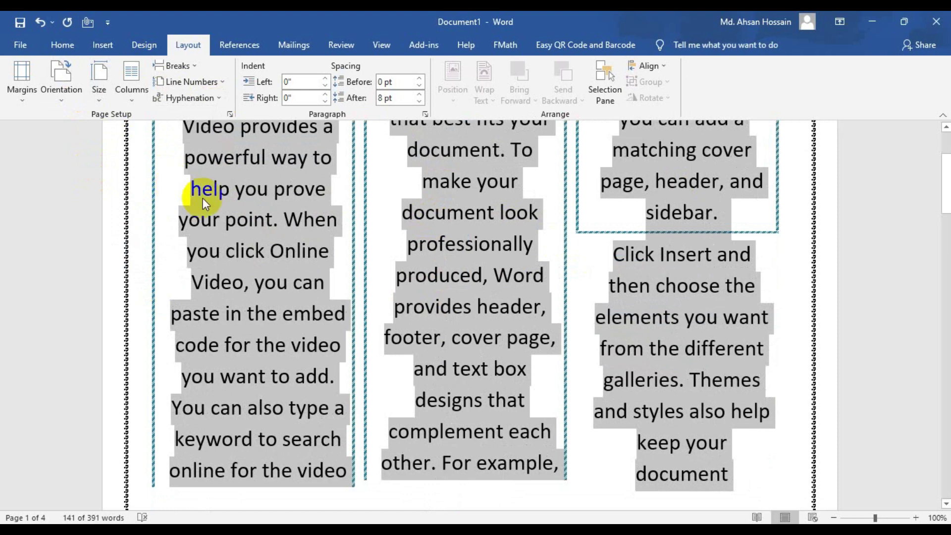
pyautogui.scroll(4, 552, 337)
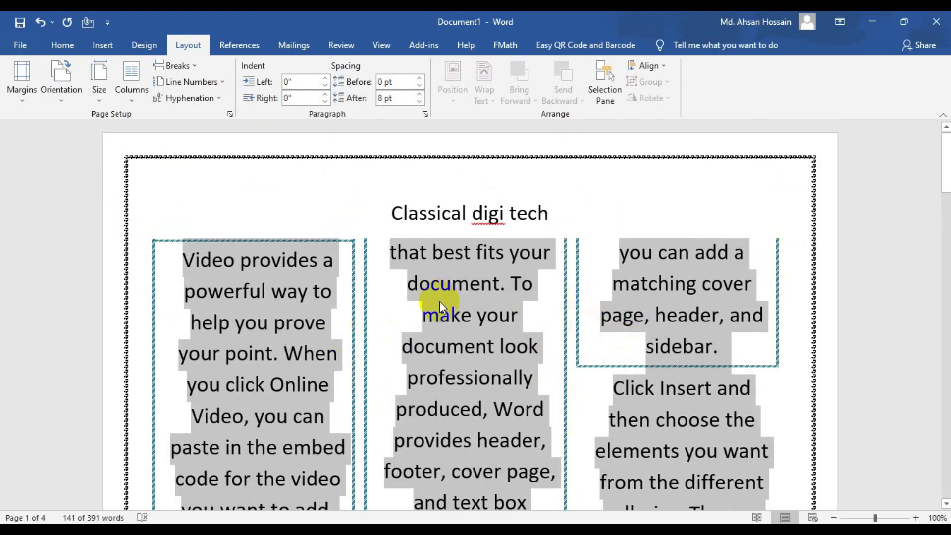
pyautogui.scroll(-3, 218, 345)
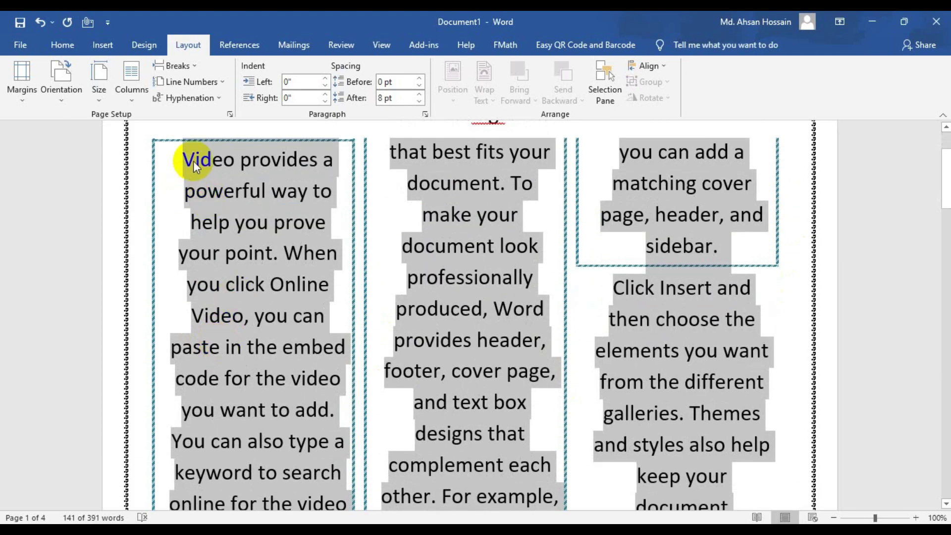
pyautogui.scroll(-10, 573, 414)
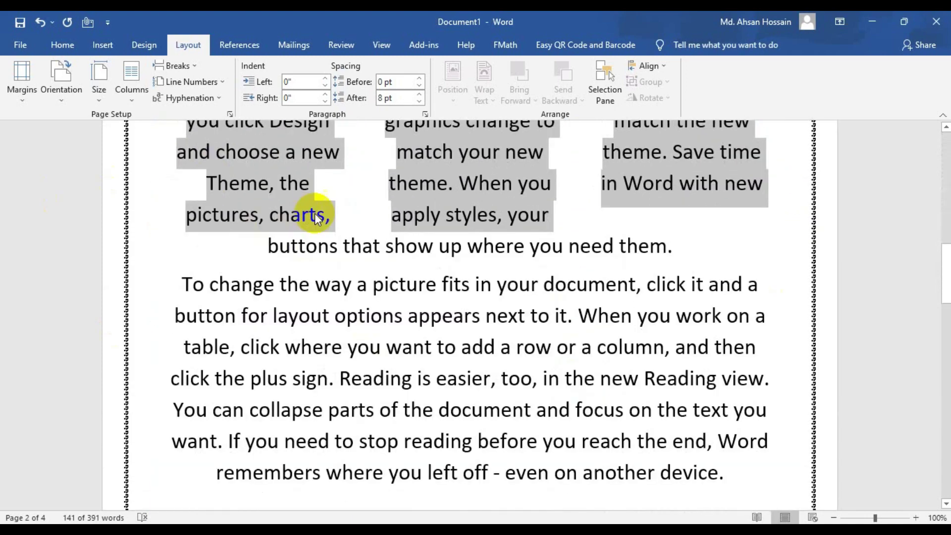
pyautogui.scroll(15, 346, 341)
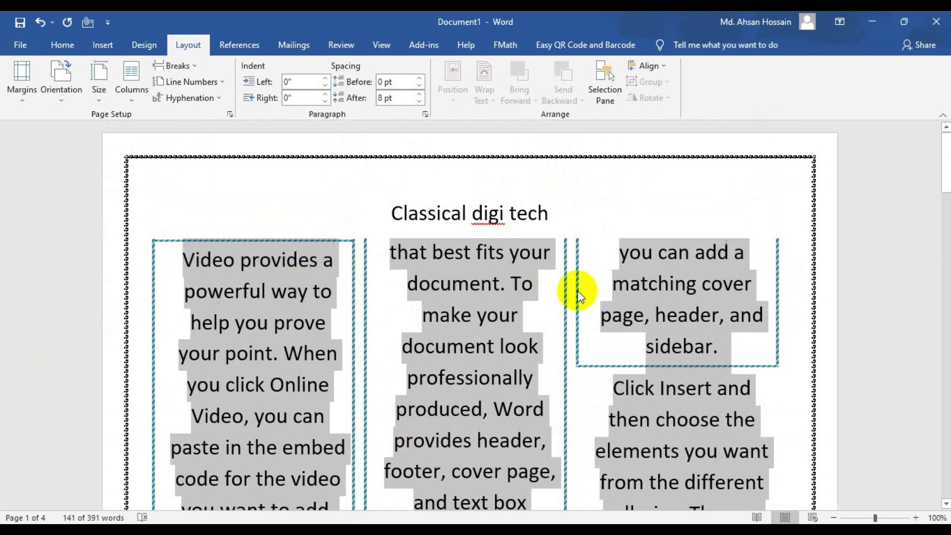
pyautogui.scroll(-3, 271, 188)
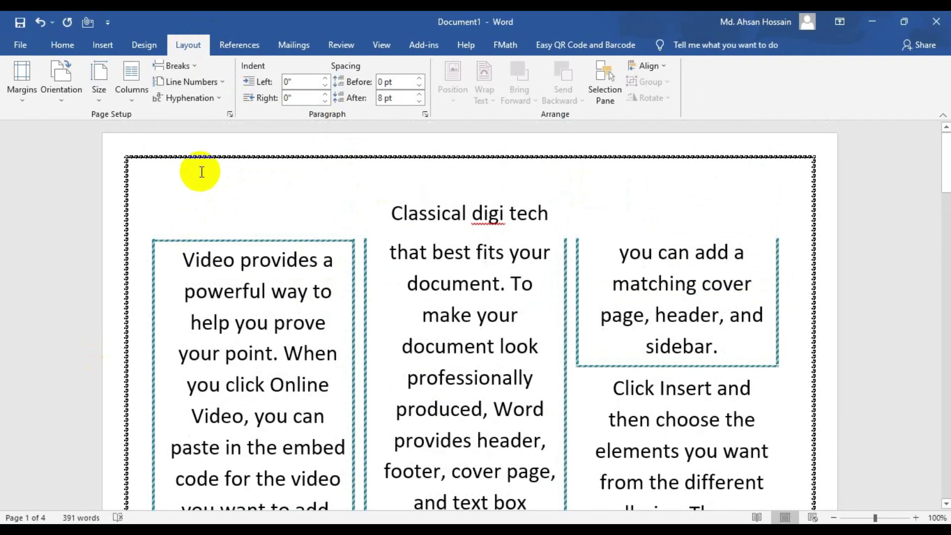
# - Insert a page break right after the word 'help'
pyautogui.click(189, 66)
pyautogui.click(238, 309)
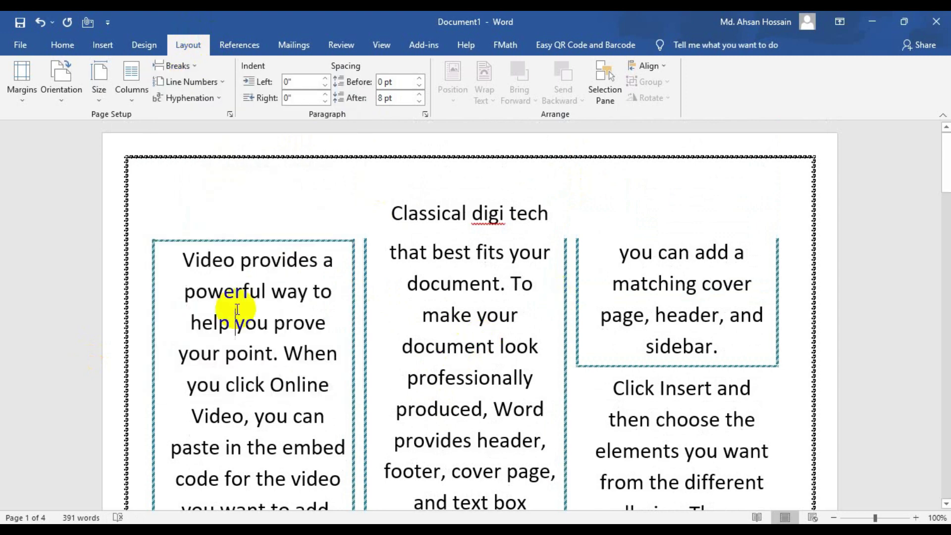
pyautogui.click(180, 68)
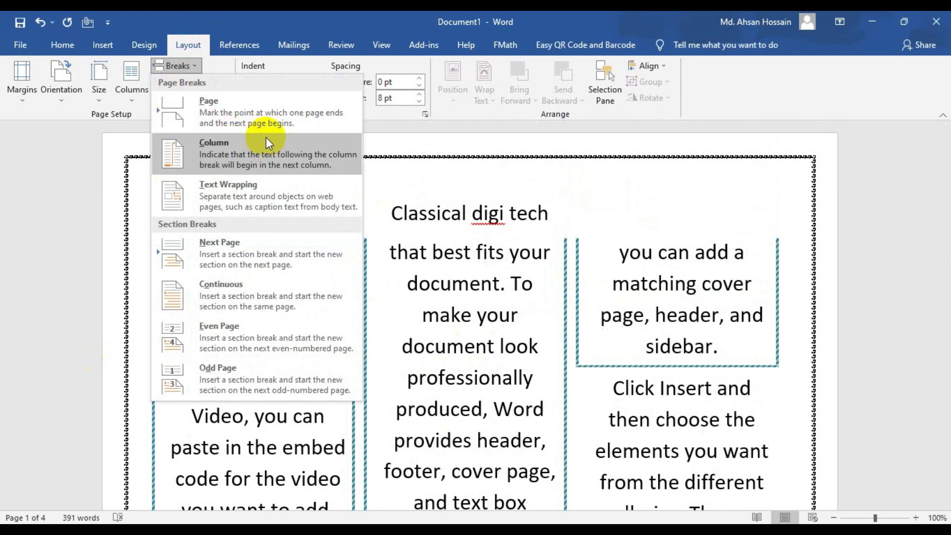
pyautogui.click(209, 110)
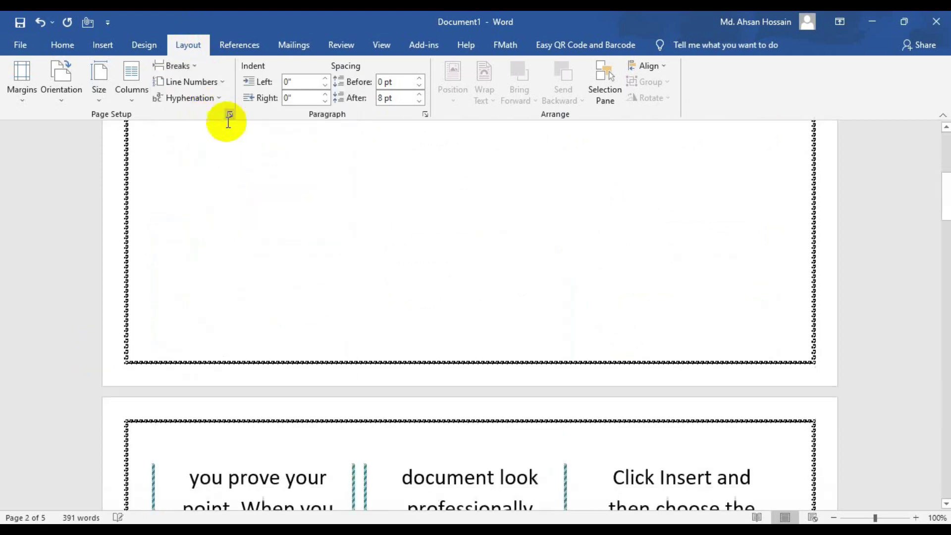
# - Add a column break so the following text starts in the next column
pyautogui.click(191, 64)
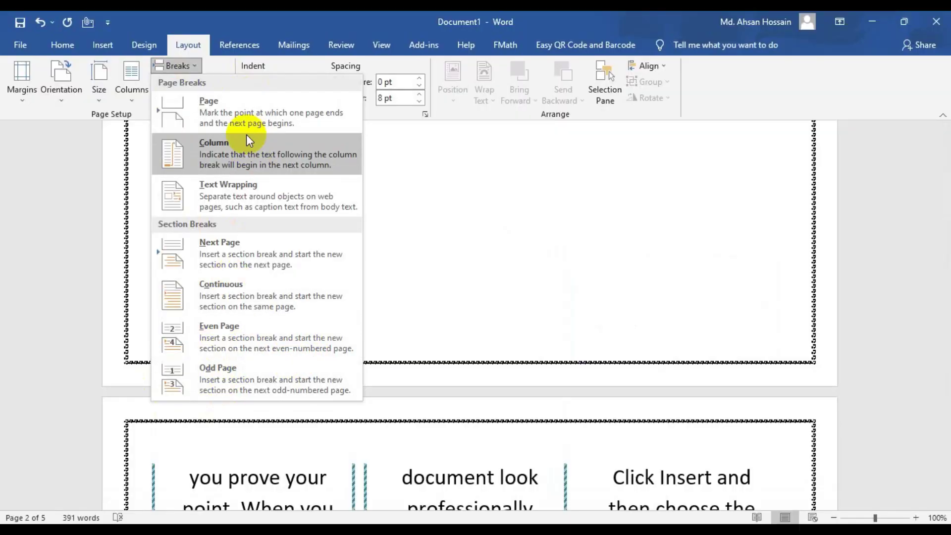
pyautogui.click(190, 162)
pyautogui.scroll(-5, 272, 307)
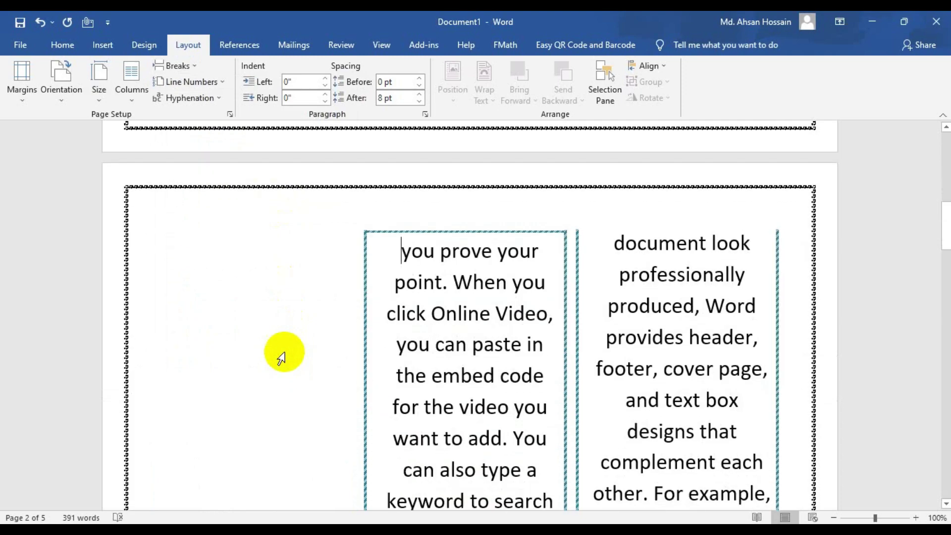
pyautogui.scroll(-9, 276, 365)
pyautogui.scroll(20, 289, 403)
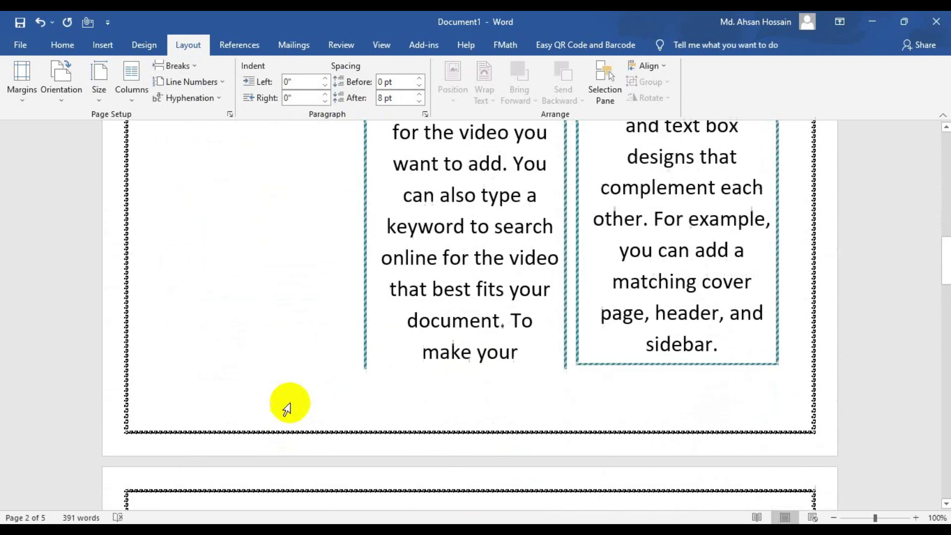
pyautogui.scroll(-4, 352, 303)
pyautogui.scroll(3, 352, 303)
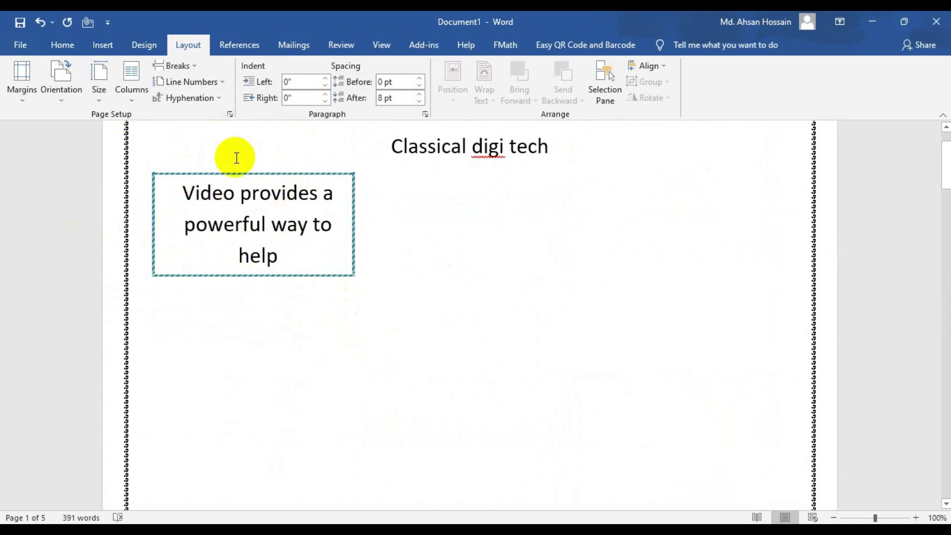
# - Open the Layout Breaks list with only the heading left on page one
pyautogui.click(182, 69)
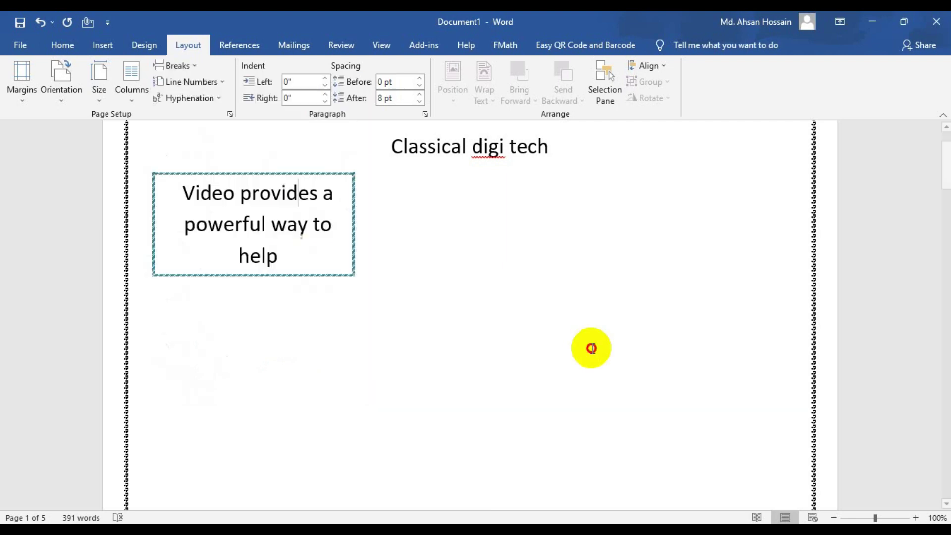
pyautogui.scroll(-2, 276, 384)
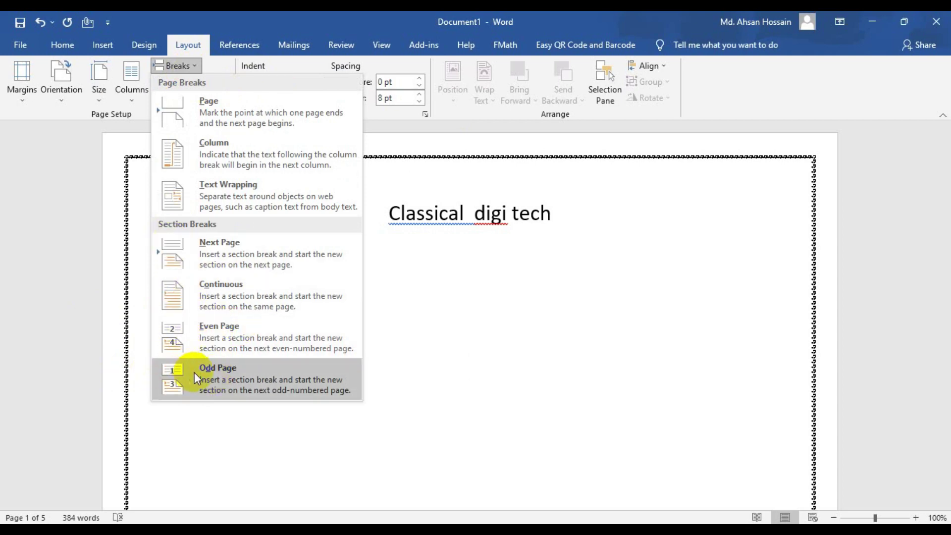
# - Insert an Odd Page section break and type 'Classical digi tech' on the new page
pyautogui.click(224, 378)
pyautogui.scroll(-3, 223, 376)
pyautogui.scroll(-3, 435, 510)
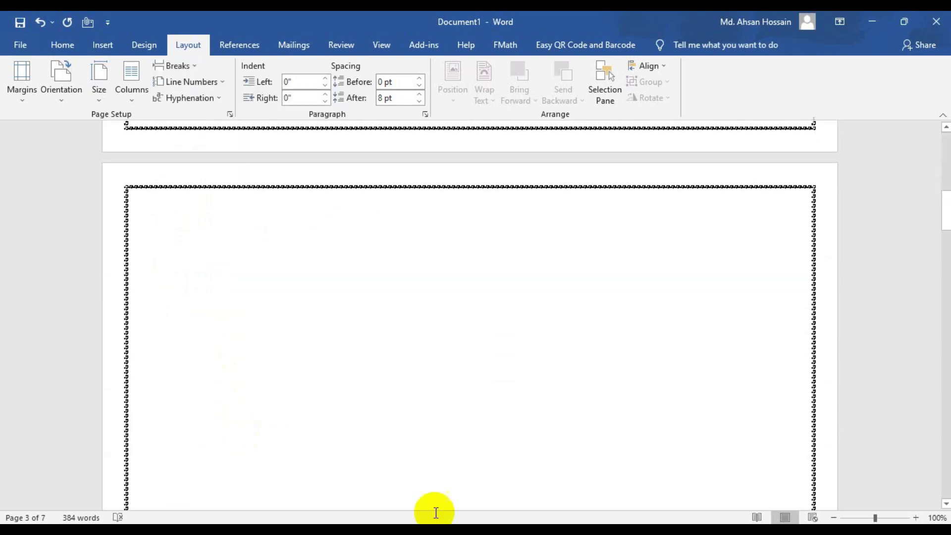
pyautogui.scroll(2, 450, 233)
pyautogui.write('Classical  digi tech')
pyautogui.scroll(-3, 450, 233)
pyautogui.doubleClick(495, 227)
pyautogui.scroll(-10, 388, 301)
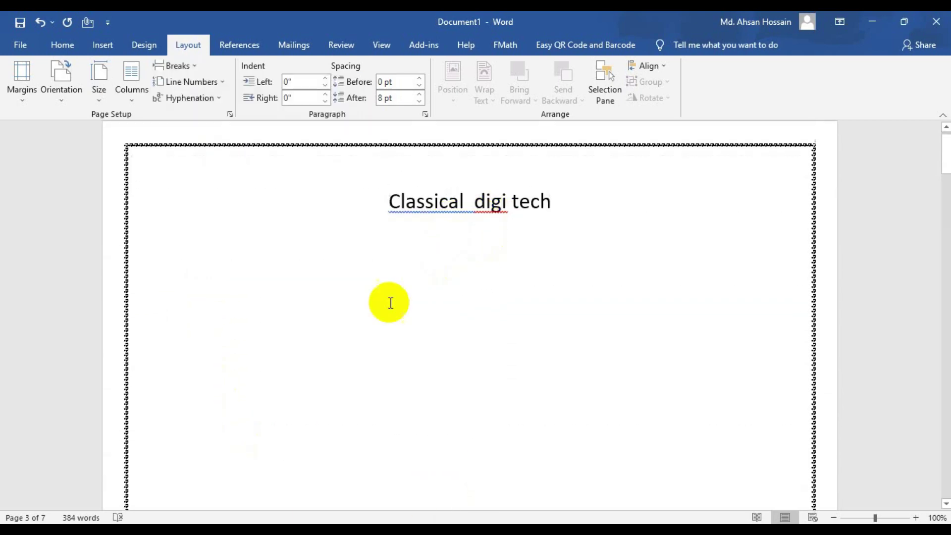
pyautogui.scroll(-4, 315, 394)
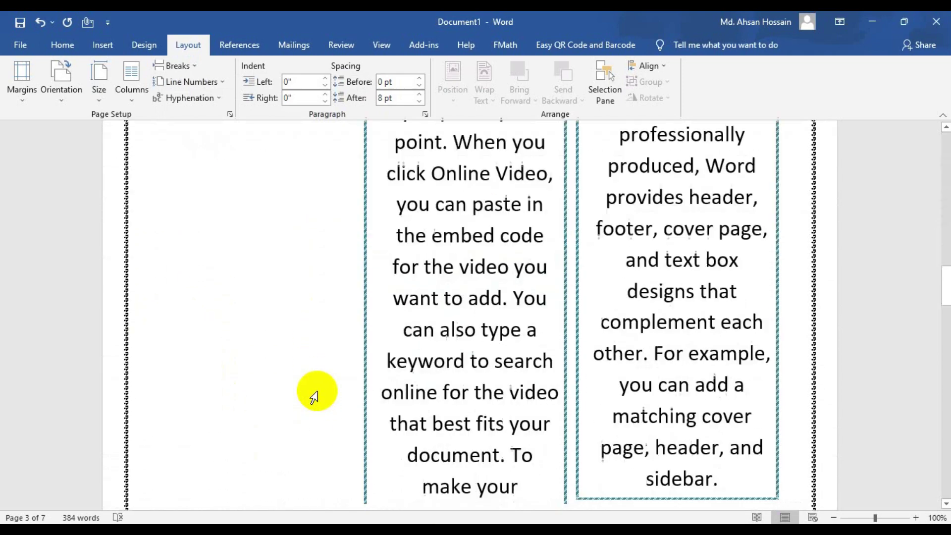
pyautogui.scroll(15, 344, 272)
pyautogui.scroll(-3, 467, 324)
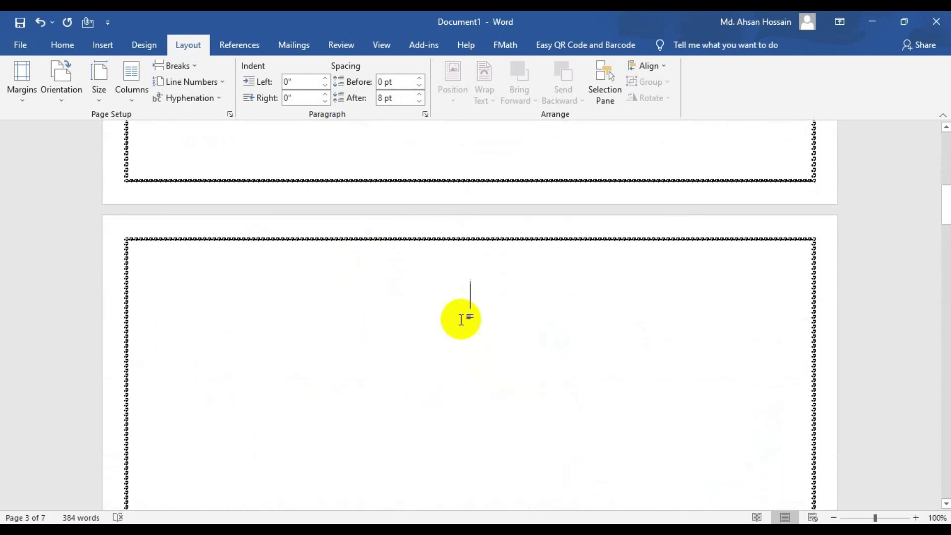
# - Insert an Even Page section break and scroll through the resulting pages
pyautogui.click(176, 65)
pyautogui.click(215, 331)
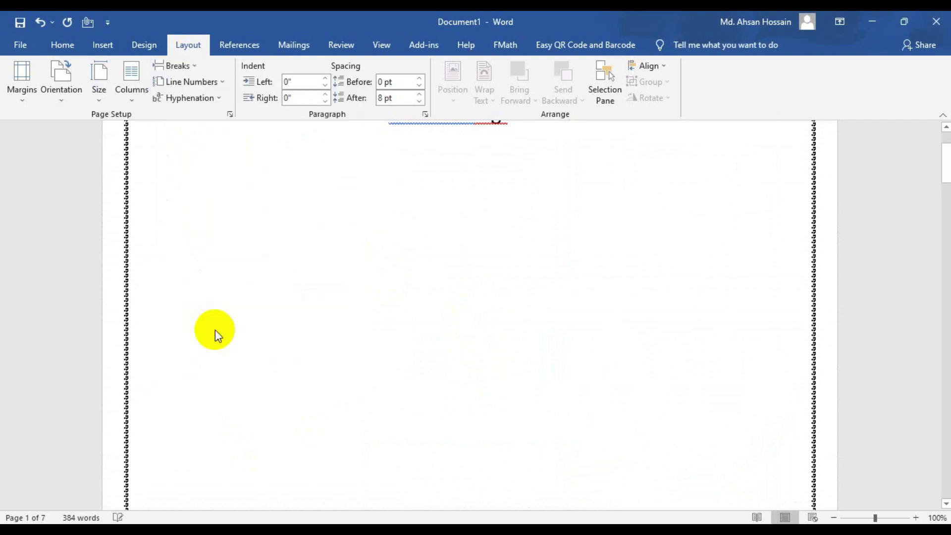
pyautogui.scroll(-5, 304, 431)
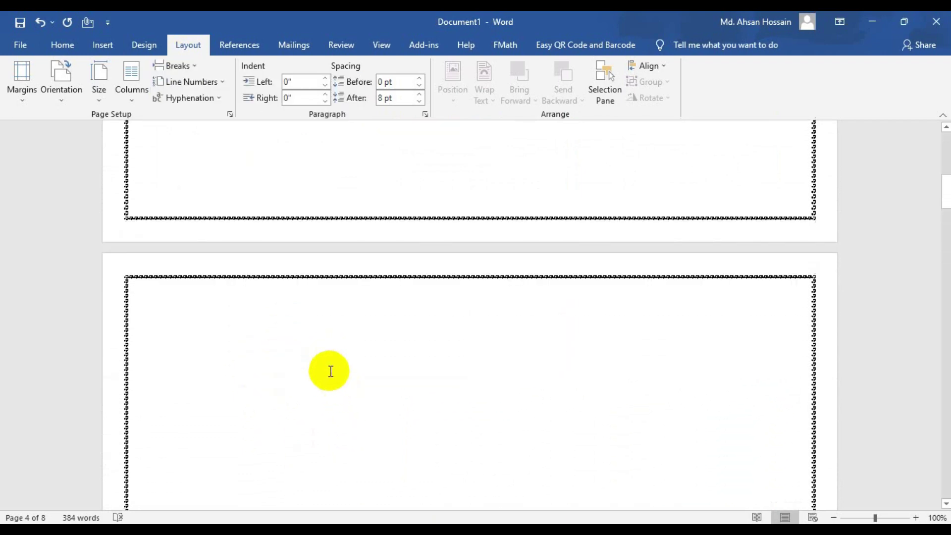
pyautogui.scroll(20, 329, 371)
pyautogui.scroll(-5, 361, 361)
pyautogui.scroll(-10, 378, 363)
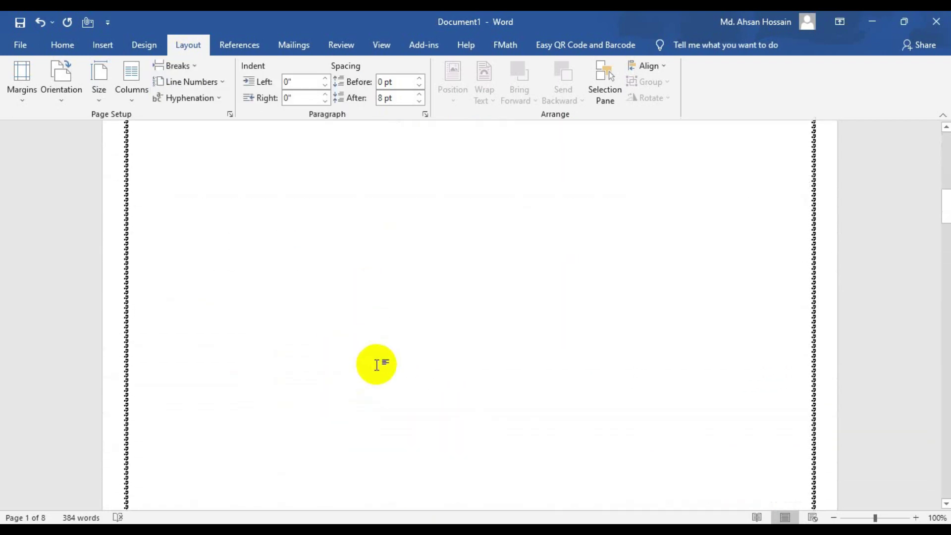
pyautogui.scroll(-10, 367, 317)
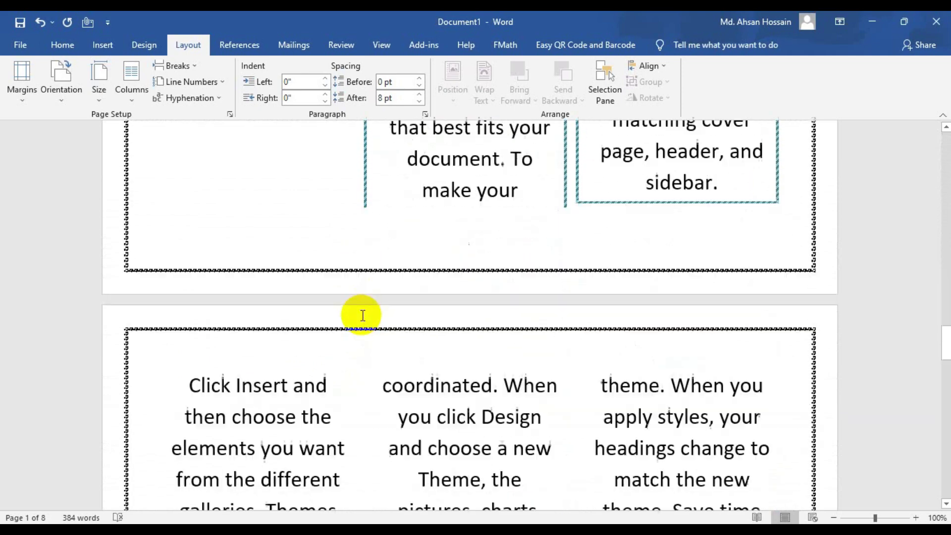
pyautogui.scroll(7, 340, 314)
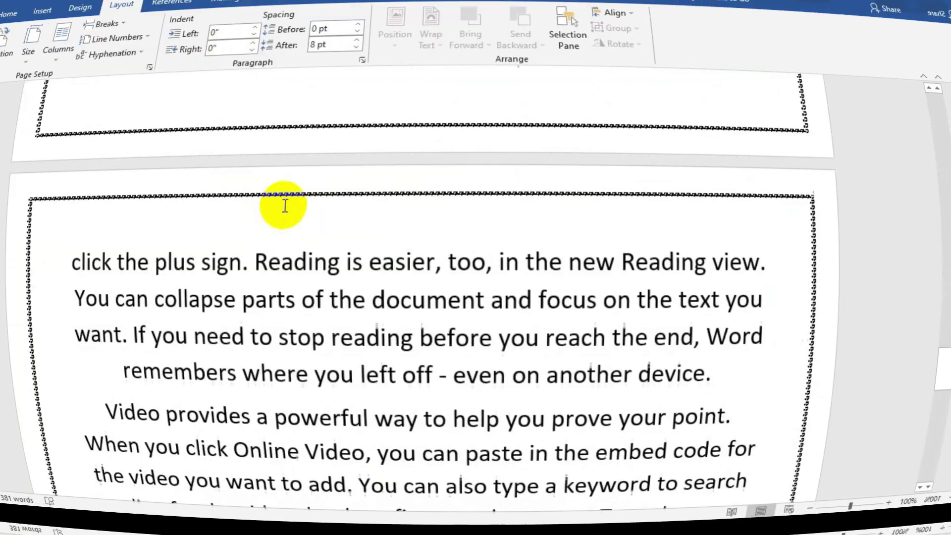
pyautogui.scroll(-3, 317, 218)
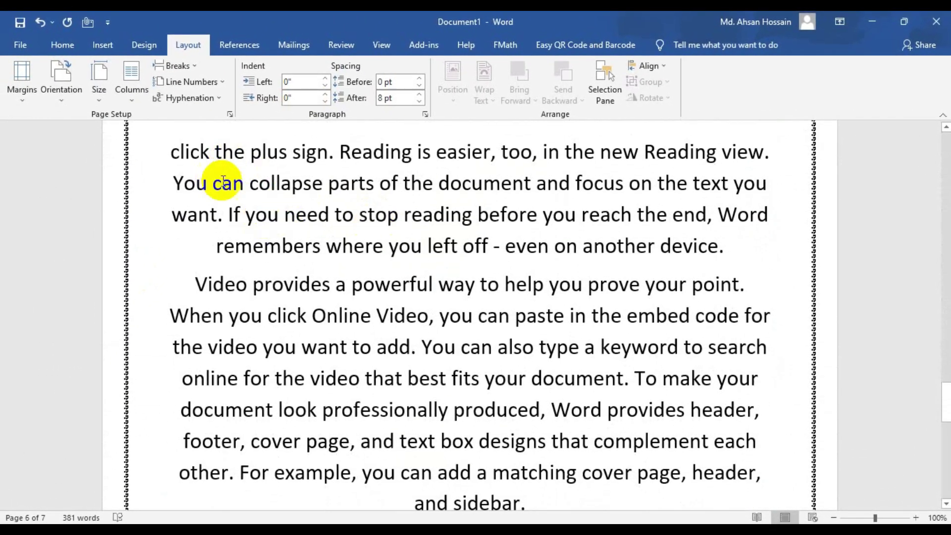
pyautogui.moveTo(170, 144); pyautogui.dragTo(779, 502)
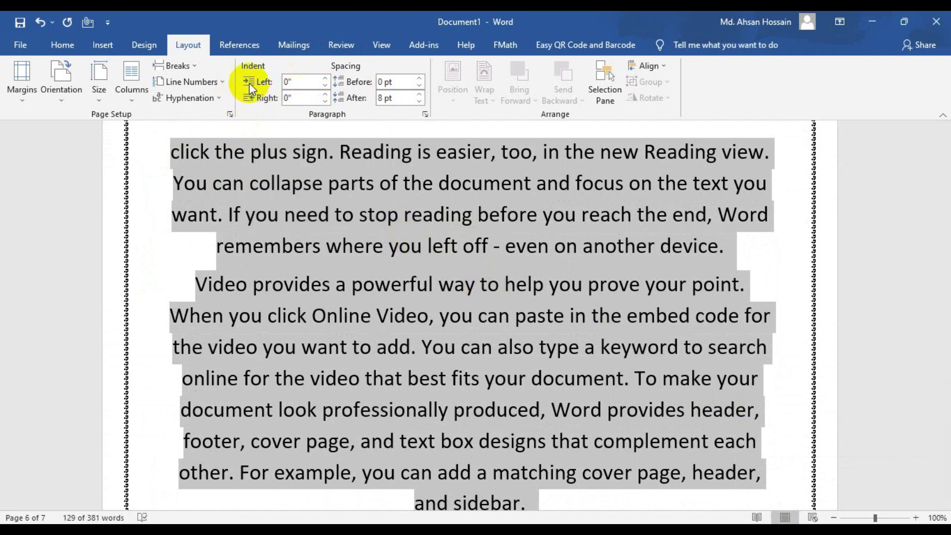
pyautogui.click(243, 181)
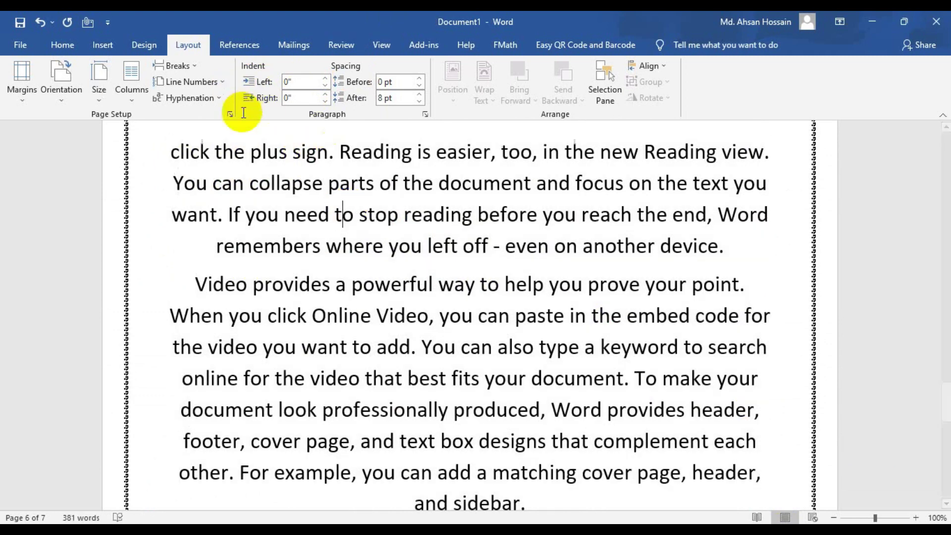
pyautogui.moveTo(170, 153); pyautogui.dragTo(772, 488)
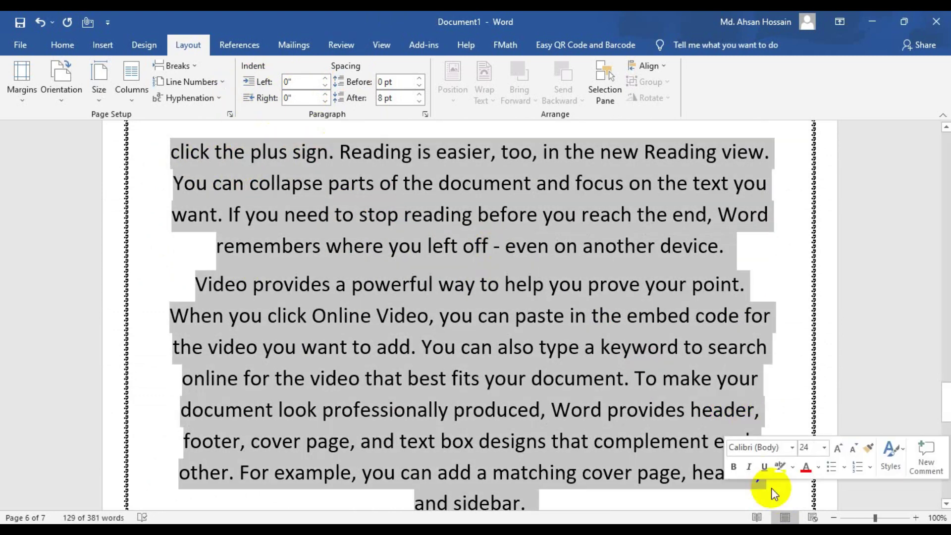
pyautogui.click(326, 78)
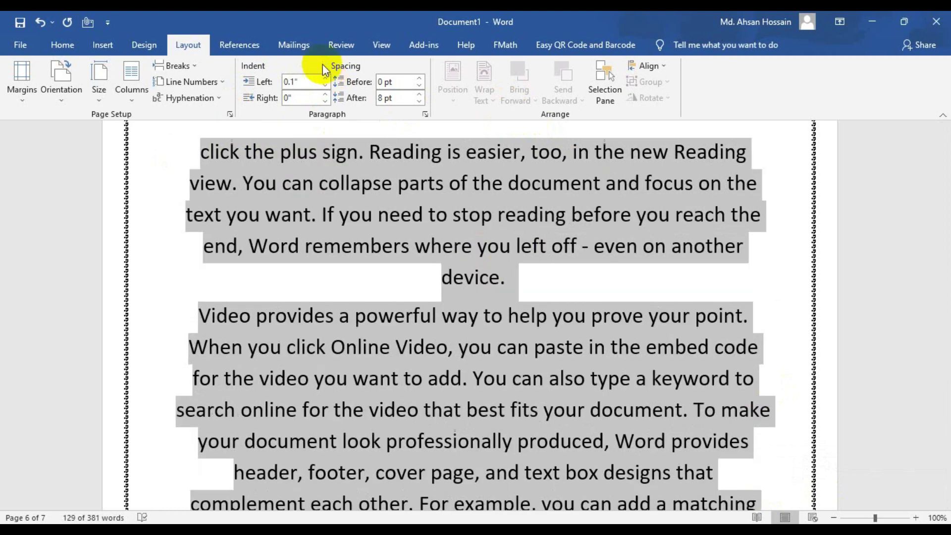
pyautogui.click(325, 79)
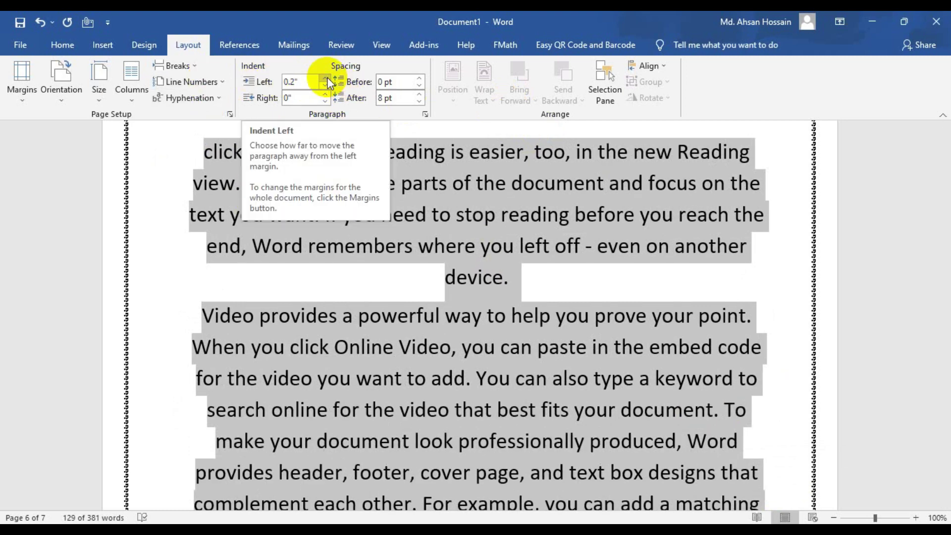
pyautogui.click(326, 79)
pyautogui.click(326, 79)
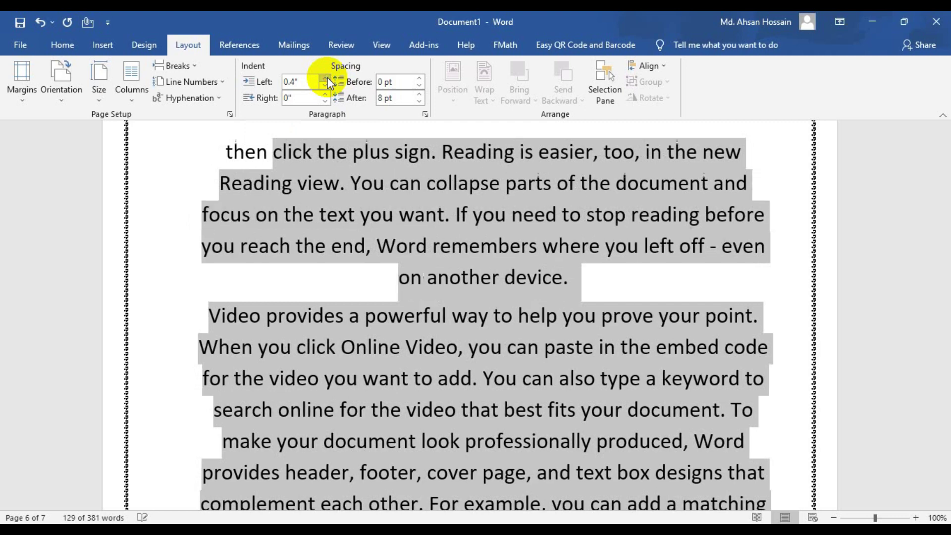
pyautogui.click(325, 80)
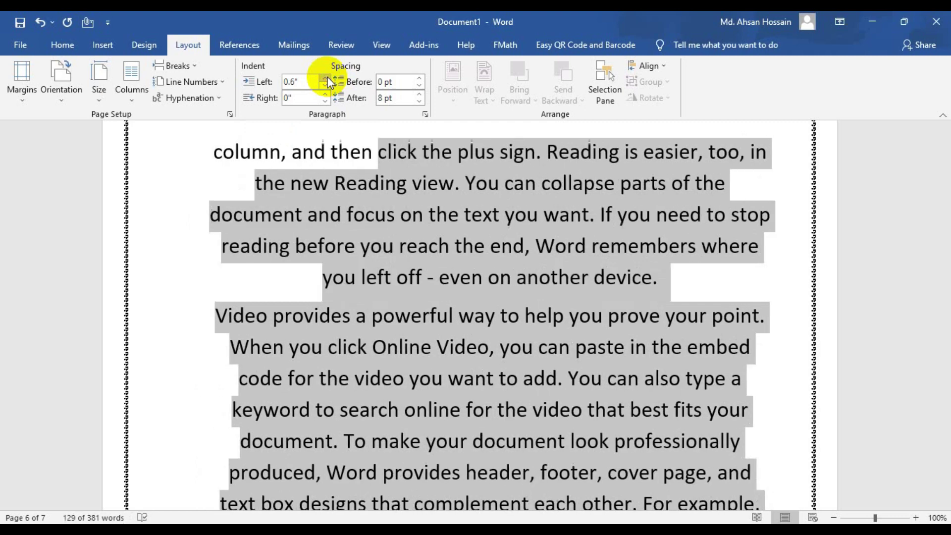
pyautogui.click(325, 85)
pyautogui.click(325, 85)
pyautogui.click(325, 85)
pyautogui.click(325, 85)
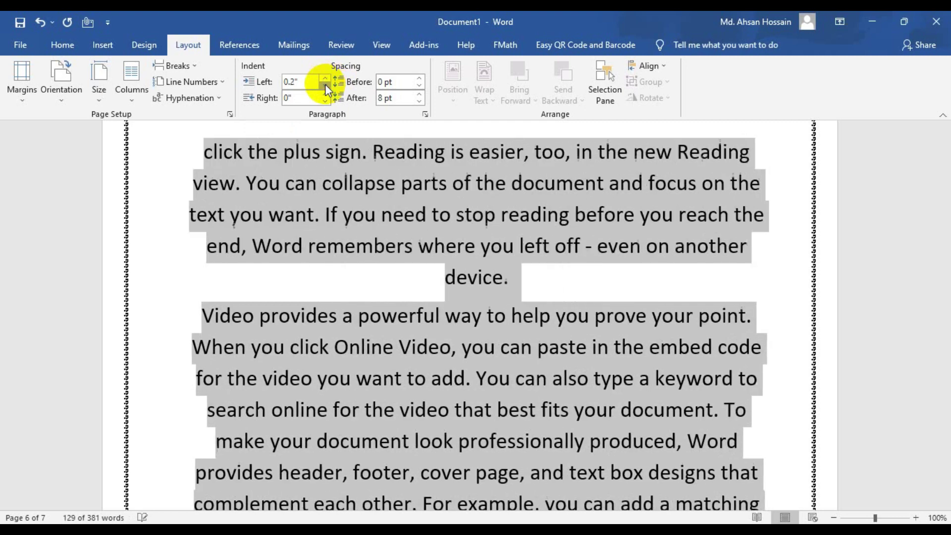
pyautogui.click(325, 85)
pyautogui.click(325, 85)
pyautogui.click(325, 85)
pyautogui.click(325, 85)
pyautogui.click(325, 85)
pyautogui.click(325, 86)
pyautogui.click(325, 85)
pyautogui.click(325, 85)
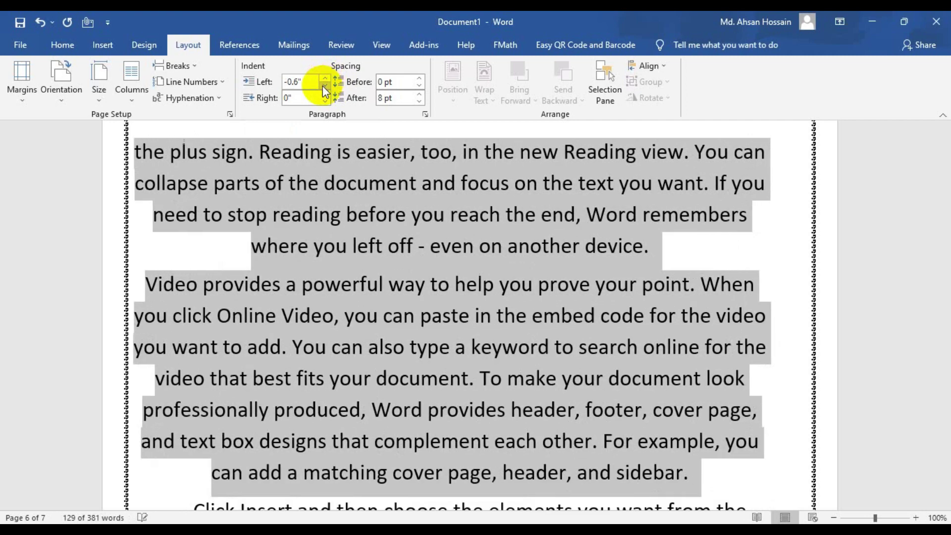
pyautogui.click(324, 85)
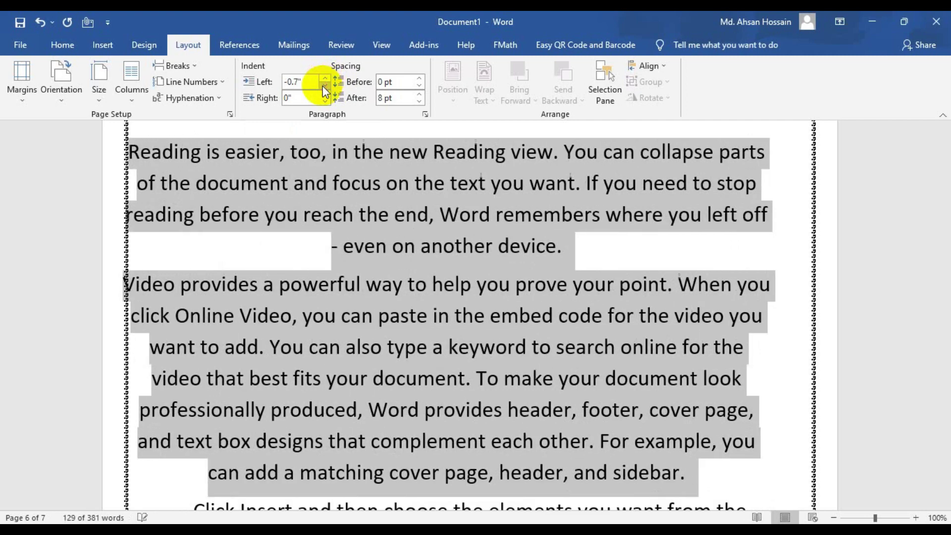
pyautogui.click(325, 78)
pyautogui.click(325, 78)
pyautogui.click(325, 78)
pyautogui.click(325, 78)
pyautogui.click(325, 78)
pyautogui.click(325, 78)
pyautogui.click(325, 78)
pyautogui.click(325, 78)
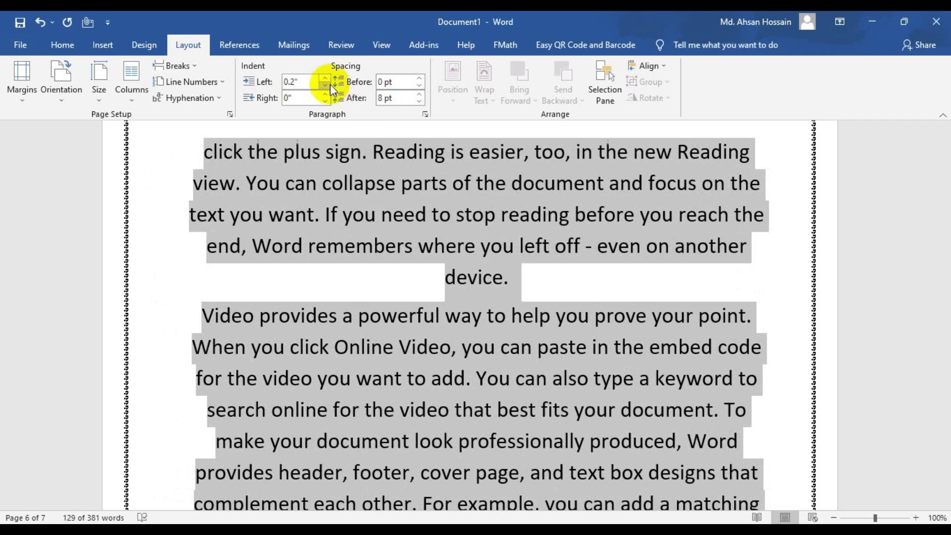
pyautogui.click(325, 85)
pyautogui.click(325, 86)
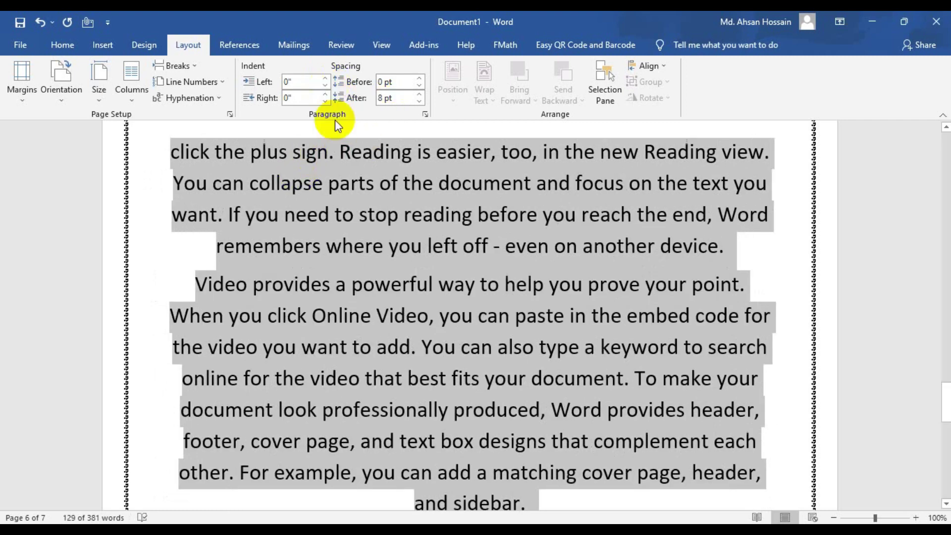
pyautogui.click(325, 93)
pyautogui.click(325, 93)
pyautogui.click(325, 93)
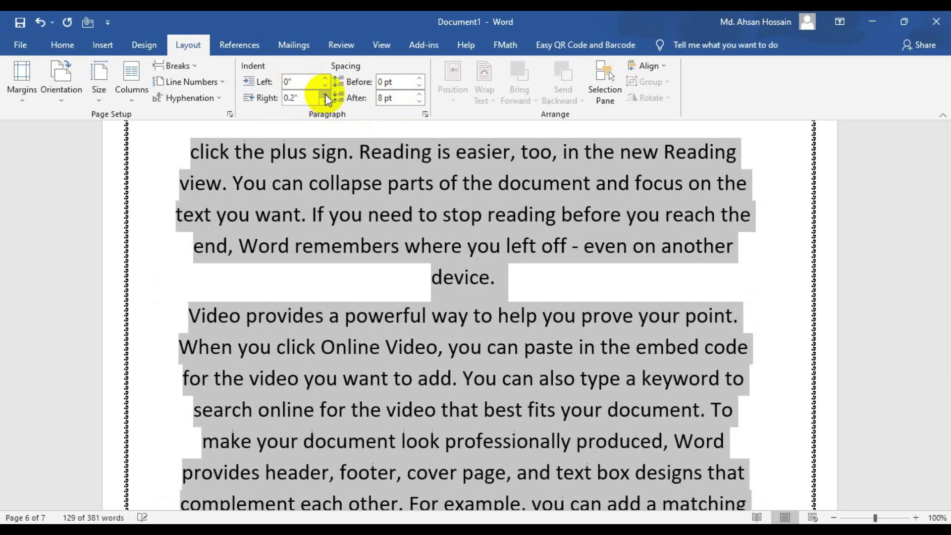
pyautogui.click(325, 94)
pyautogui.click(325, 93)
pyautogui.click(325, 94)
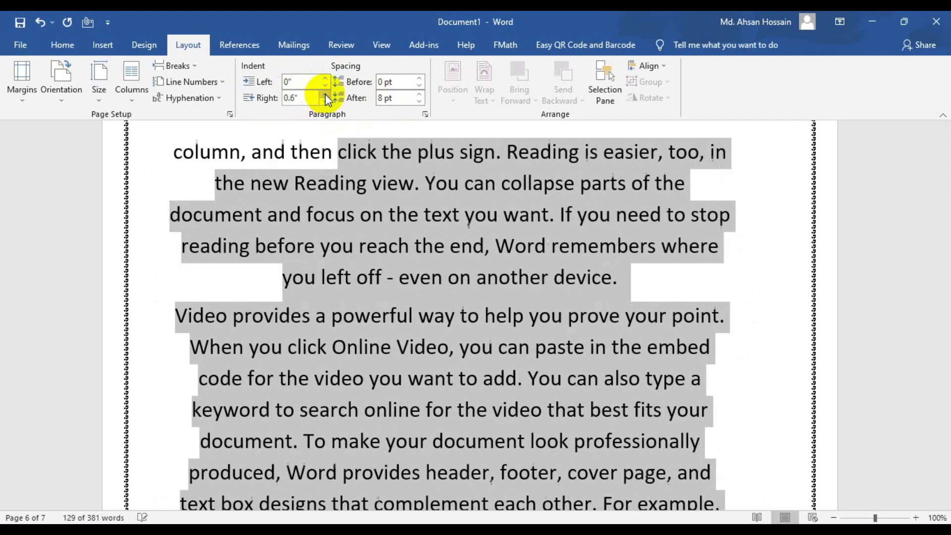
pyautogui.click(325, 100)
pyautogui.click(325, 100)
pyautogui.click(325, 100)
pyautogui.click(325, 100)
pyautogui.click(325, 100)
pyautogui.click(325, 100)
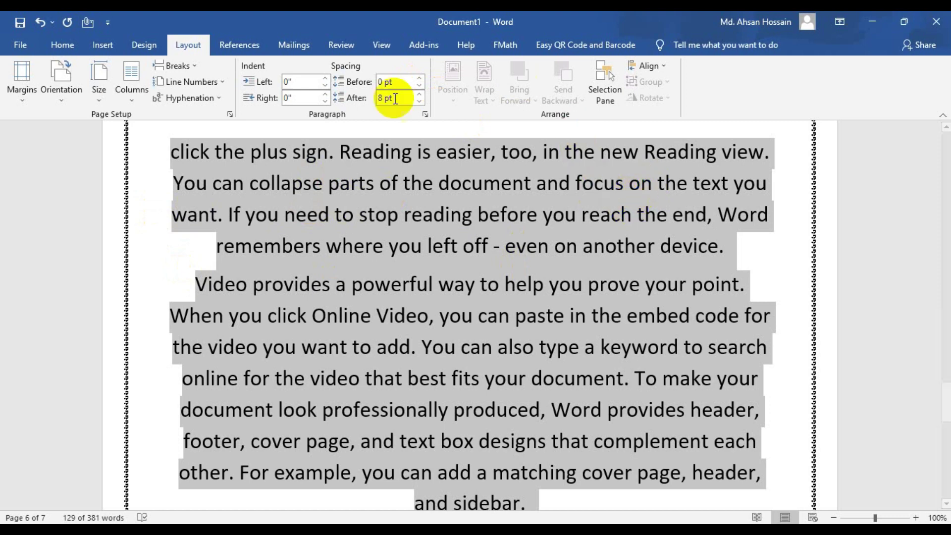
# - Set paragraph spacing to 6 pt before and Auto after, then deselect the text
pyautogui.click(424, 83)
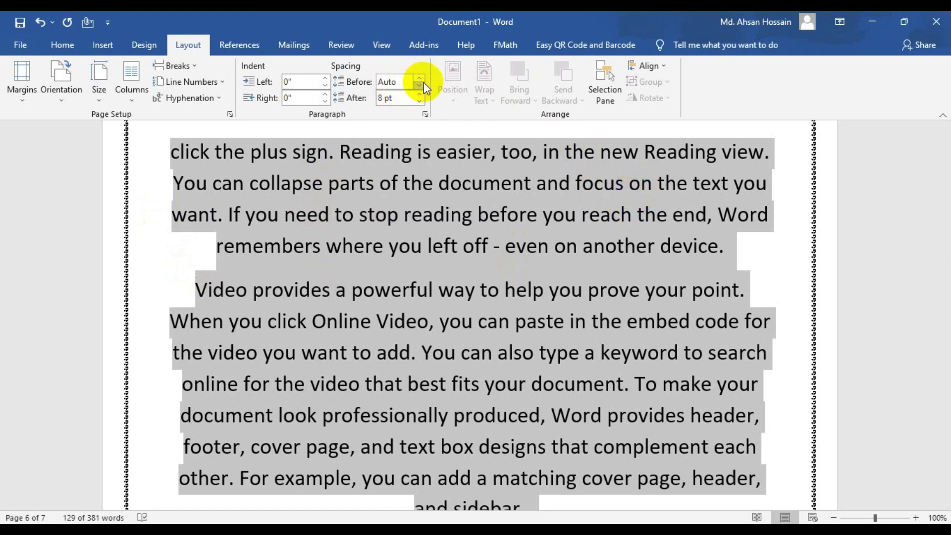
pyautogui.click(423, 78)
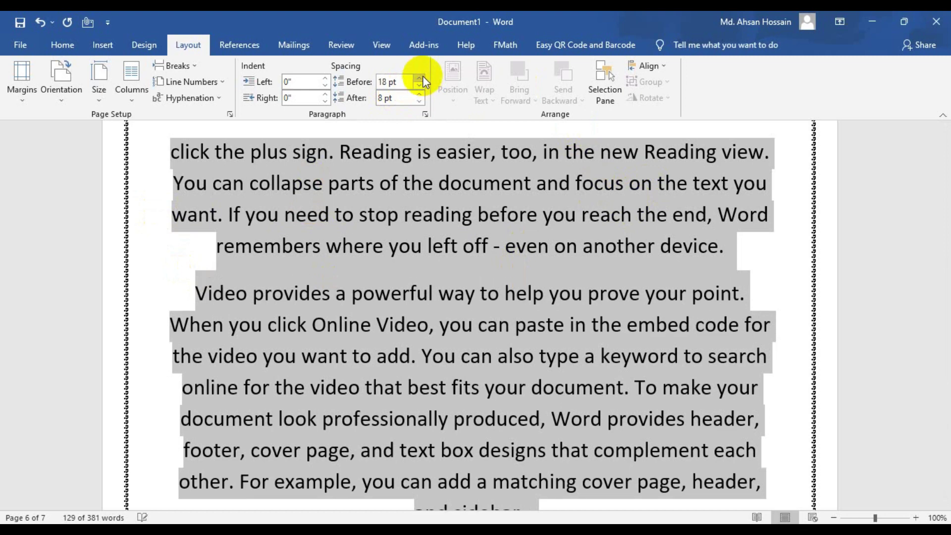
pyautogui.click(423, 77)
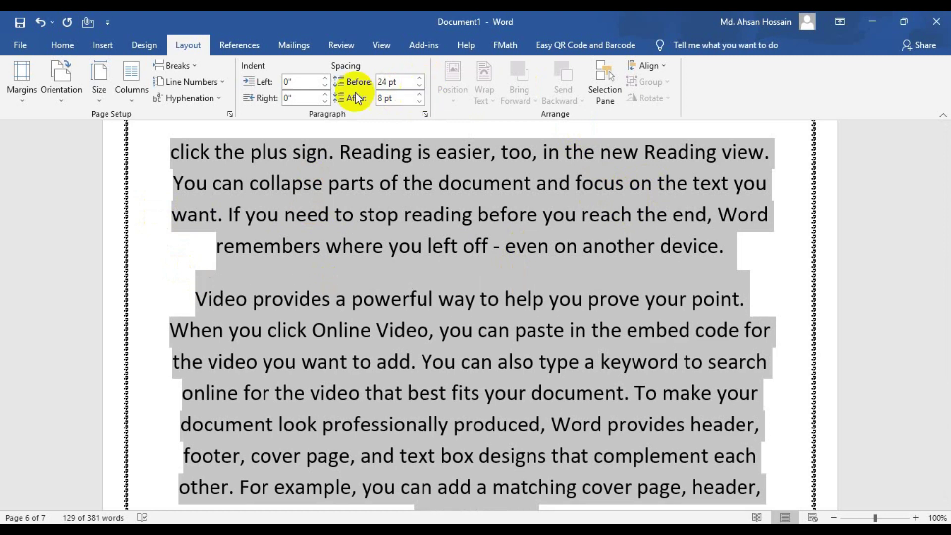
pyautogui.click(419, 93)
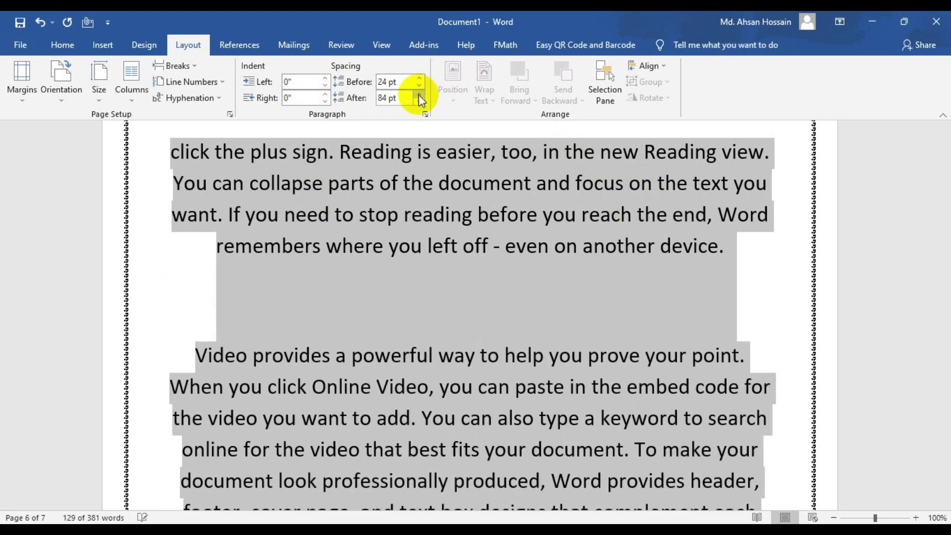
pyautogui.click(420, 101)
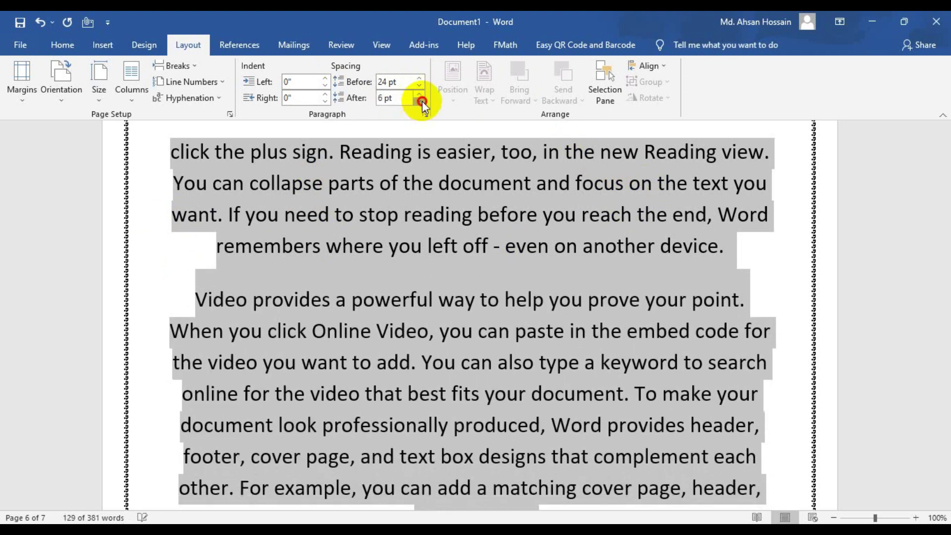
pyautogui.click(420, 100)
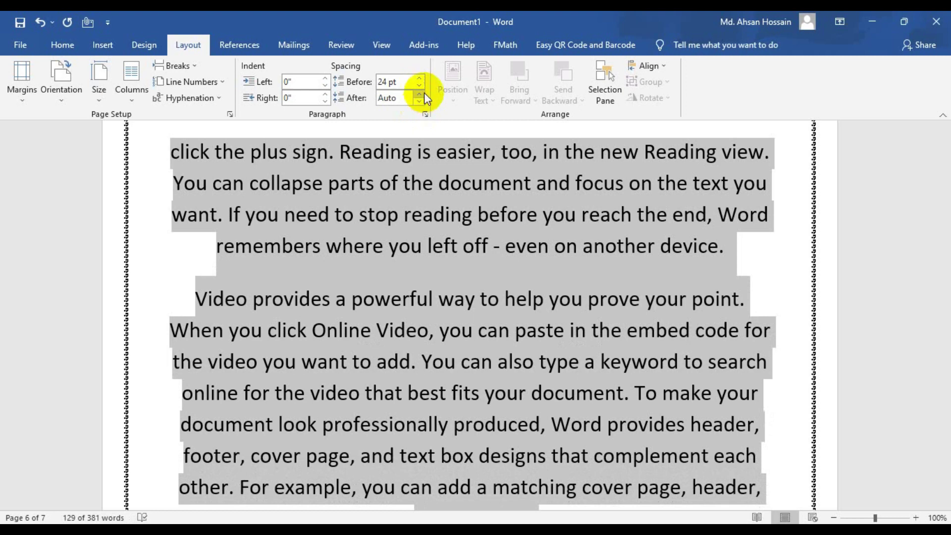
pyautogui.click(420, 84)
pyautogui.click(420, 84)
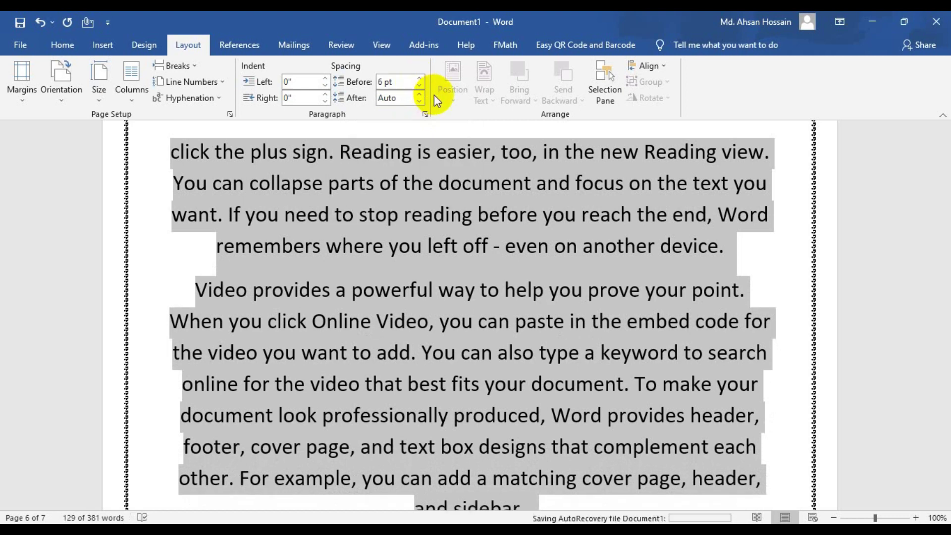
pyautogui.click(322, 290)
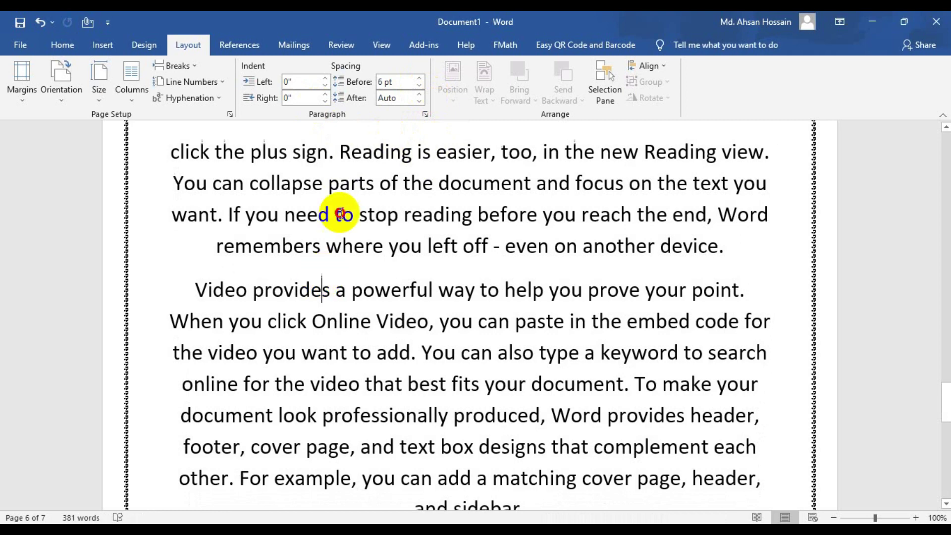
# - Select the line beginning with 'If' and scroll back up toward page 3
pyautogui.click(229, 214)
pyautogui.moveTo(226, 214); pyautogui.dragTo(792, 215)
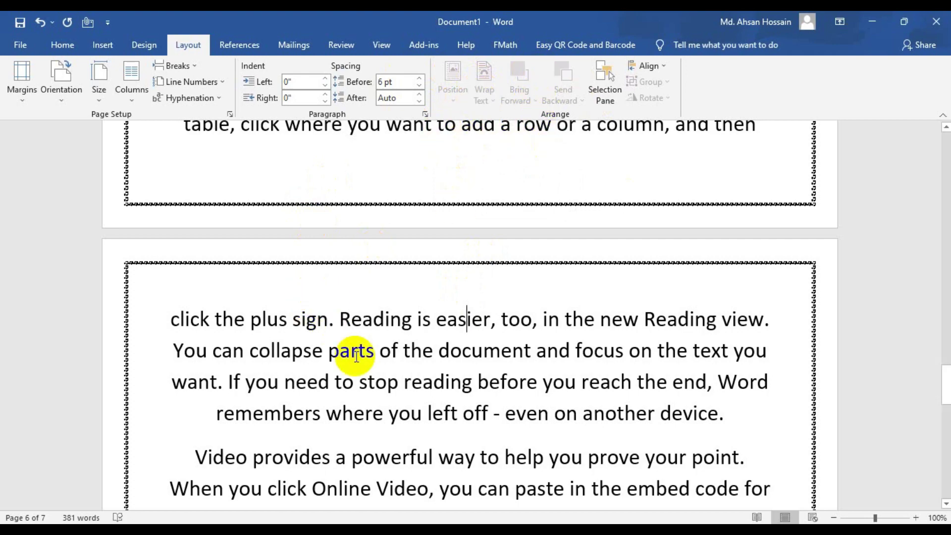
pyautogui.scroll(3, 355, 352)
pyautogui.scroll(20, 355, 352)
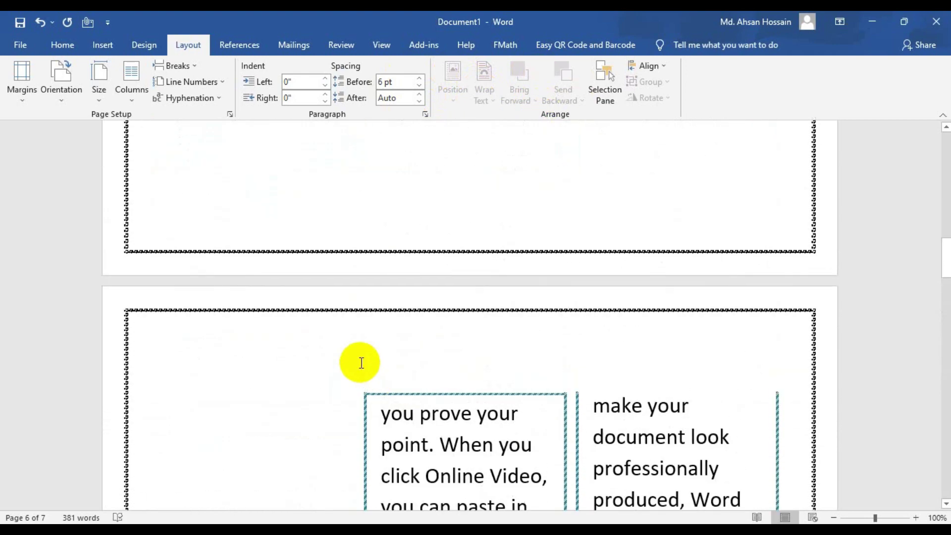
# - Insert the orange 'Microsoft Word Class 02' thumbnail picture from this computer onto page 3
pyautogui.scroll(10, 369, 290)
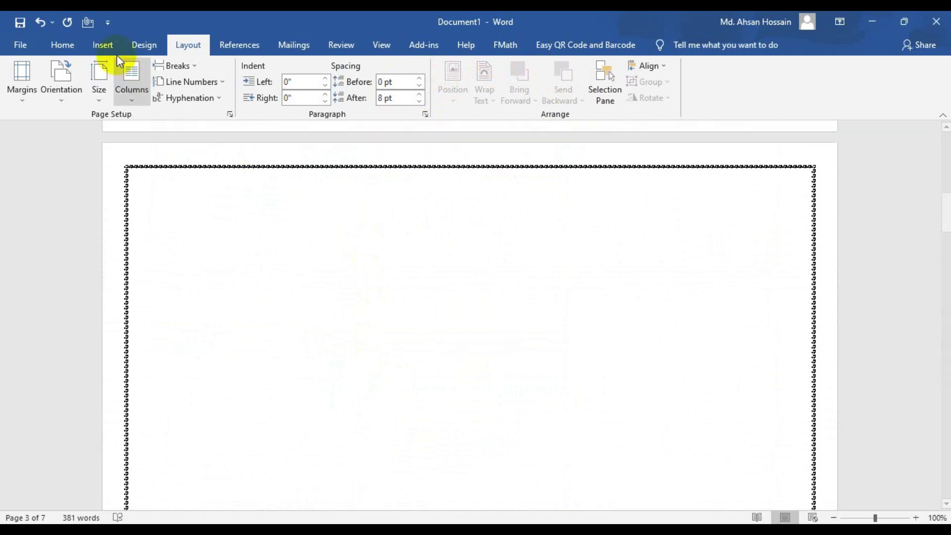
pyautogui.click(103, 45)
pyautogui.click(142, 99)
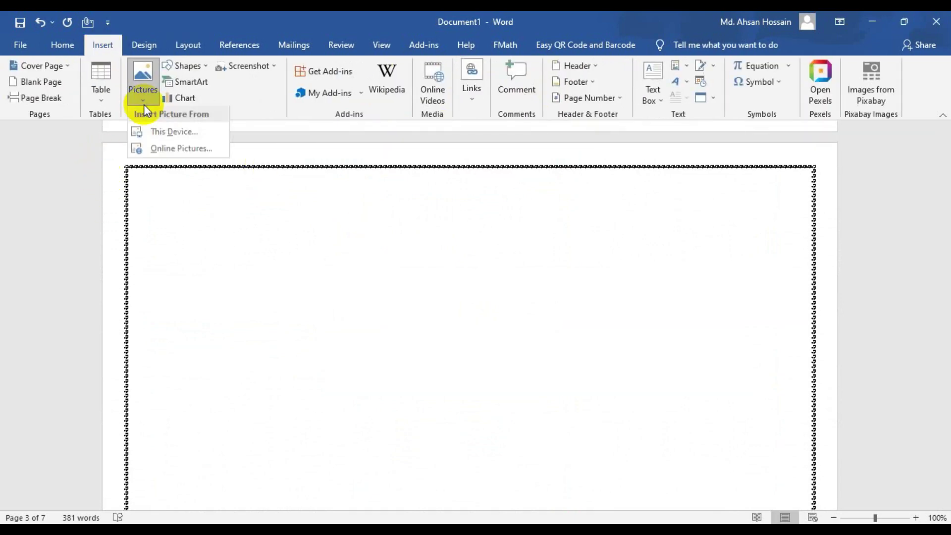
pyautogui.click(194, 132)
pyautogui.click(356, 322)
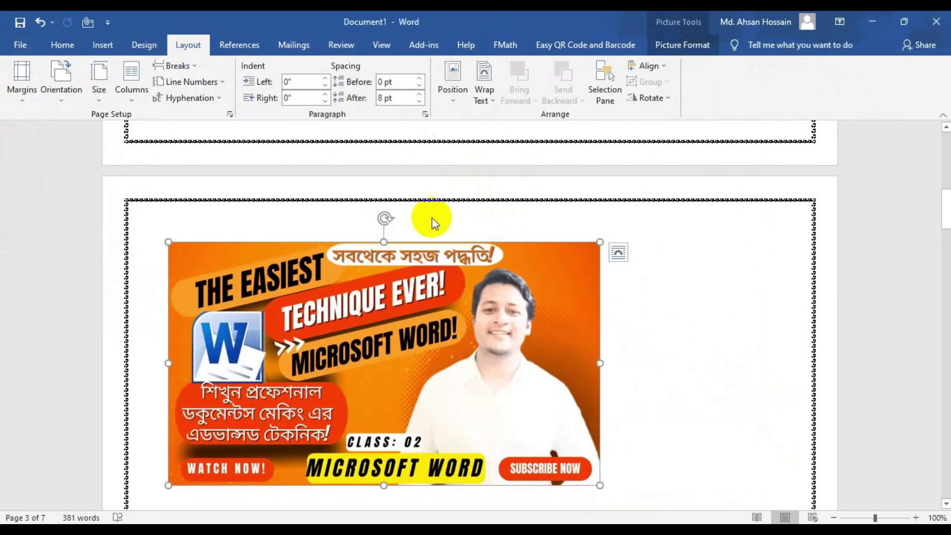
# - Try dragging the thumbnail into place, then bring up the picture Position options
pyautogui.moveTo(398, 359); pyautogui.dragTo(366, 363)
pyautogui.scroll(-2, 493, 283)
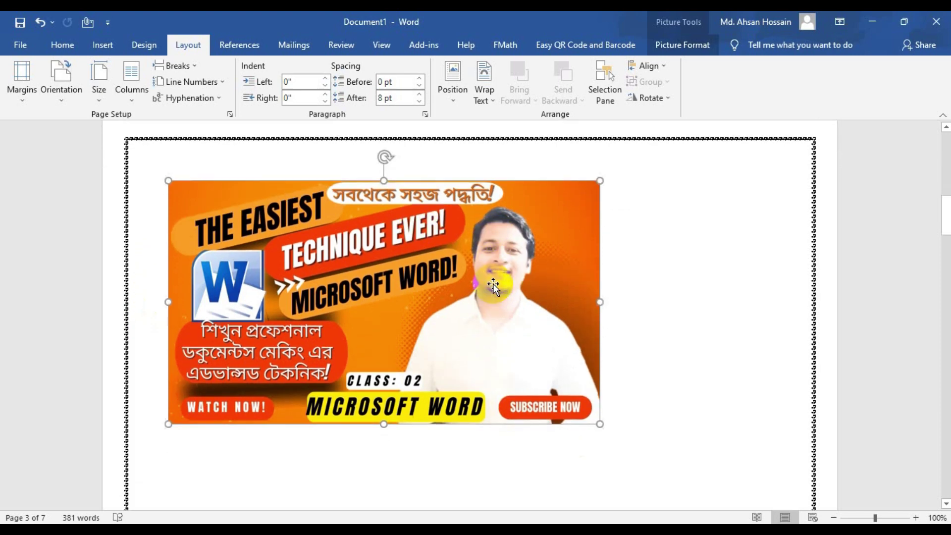
pyautogui.moveTo(355, 253); pyautogui.dragTo(439, 241)
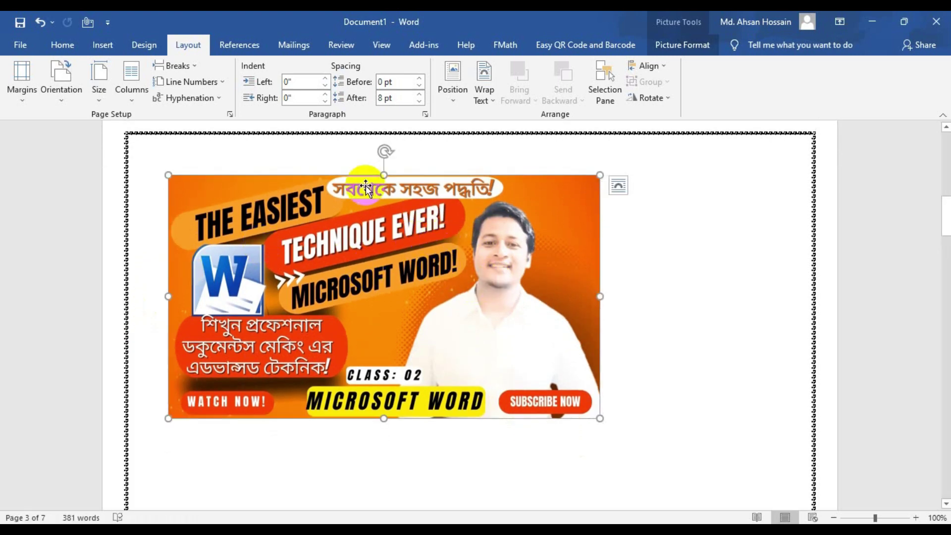
pyautogui.click(445, 93)
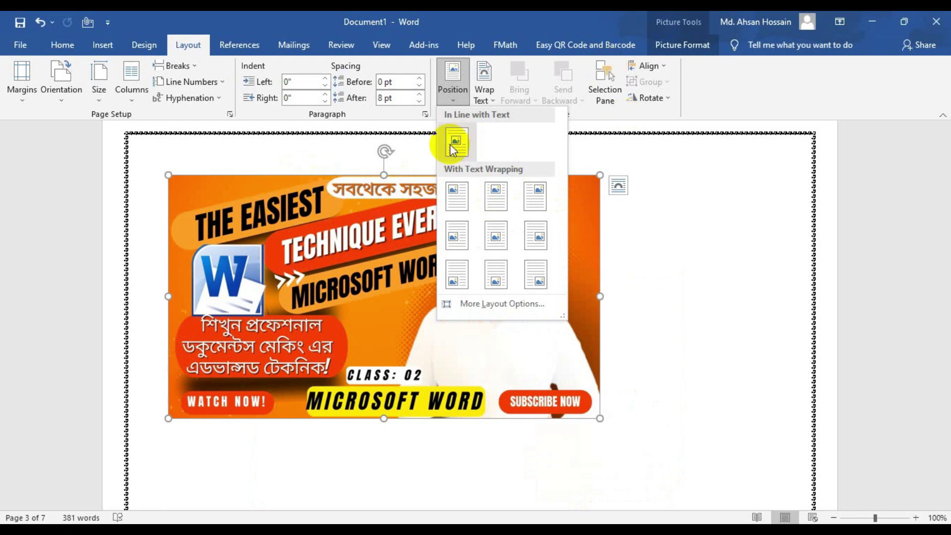
# - Set the thumbnail's wrapping to In Front of Text and move it to the page's top-left corner
pyautogui.click(491, 93)
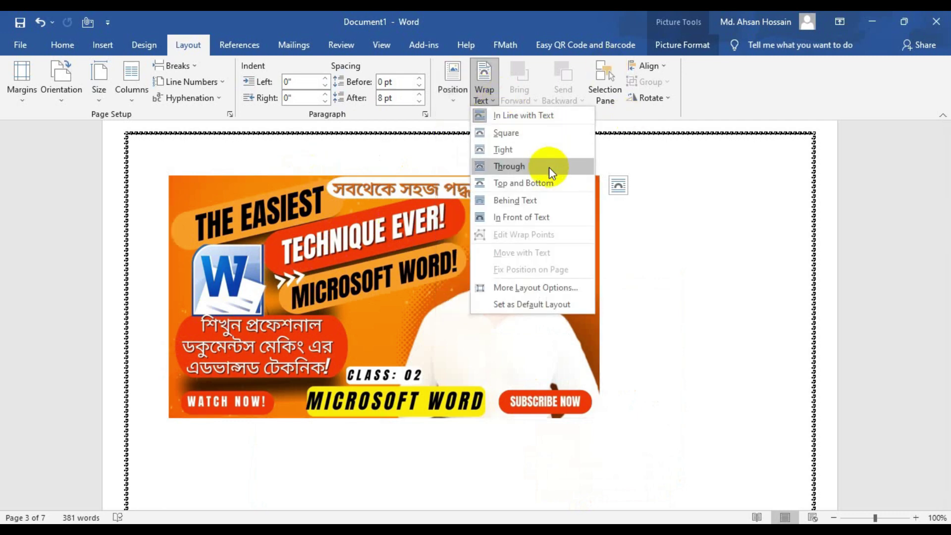
pyautogui.click(544, 215)
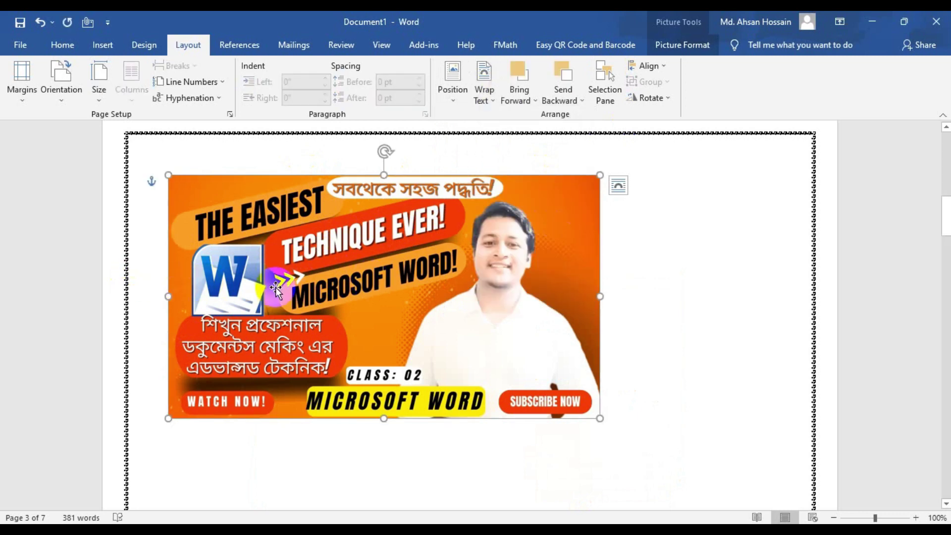
pyautogui.moveTo(276, 288); pyautogui.dragTo(206, 225)
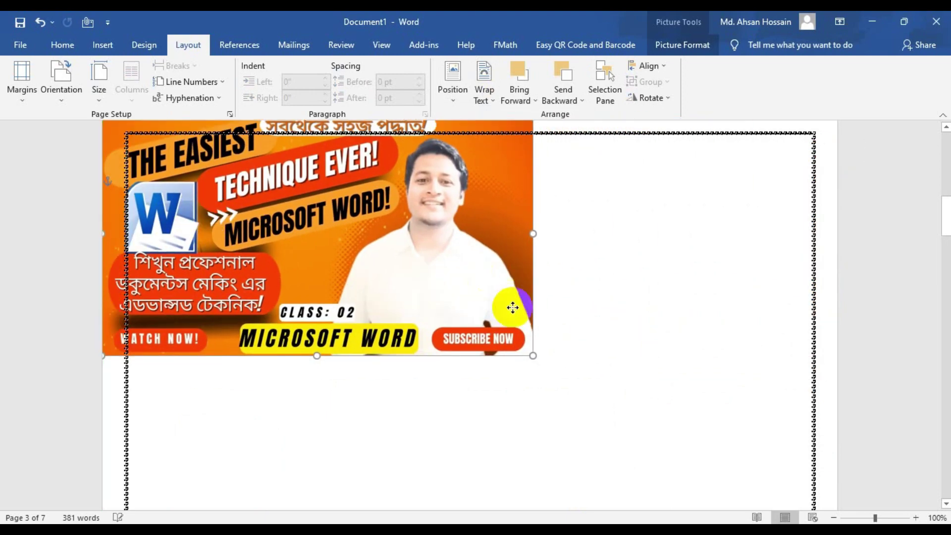
# - Enlarge the thumbnail, undo the oversize, and centre it near the top of page 3
pyautogui.moveTo(533, 356); pyautogui.dragTo(837, 520)
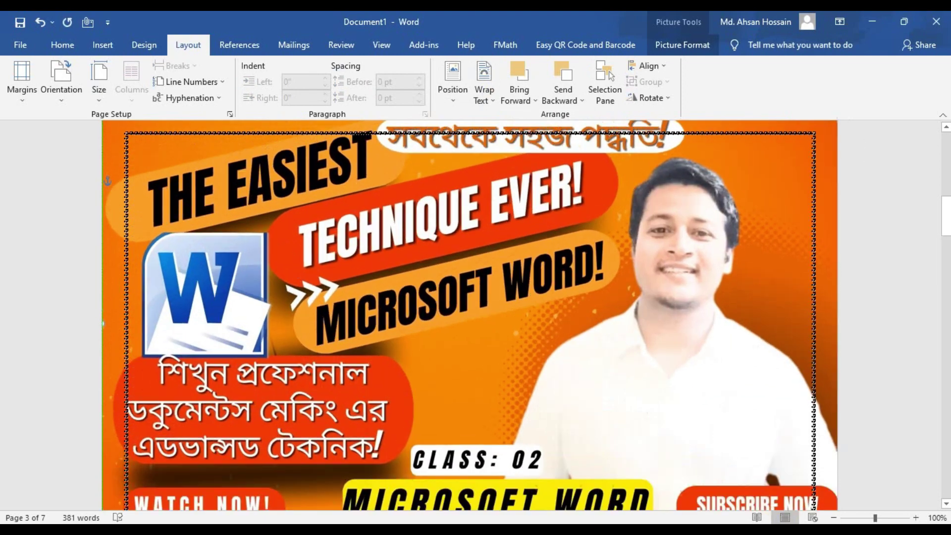
pyautogui.scroll(2, 858, 344)
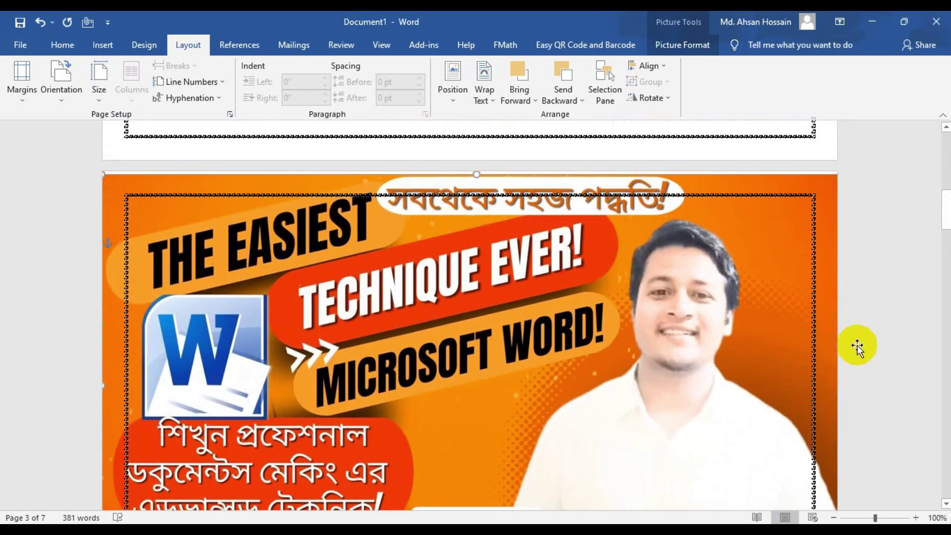
pyautogui.scroll(-7, 788, 376)
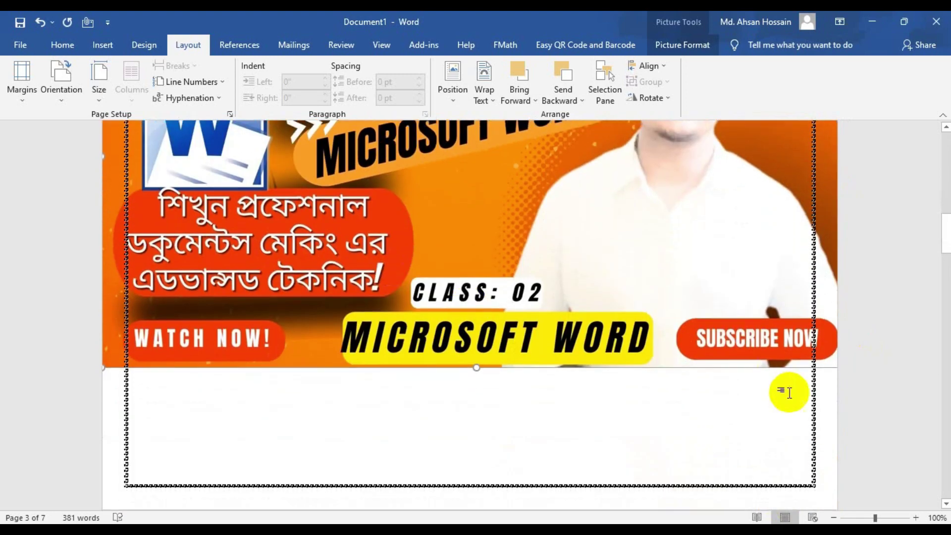
pyautogui.moveTo(747, 288); pyautogui.dragTo(671, 297)
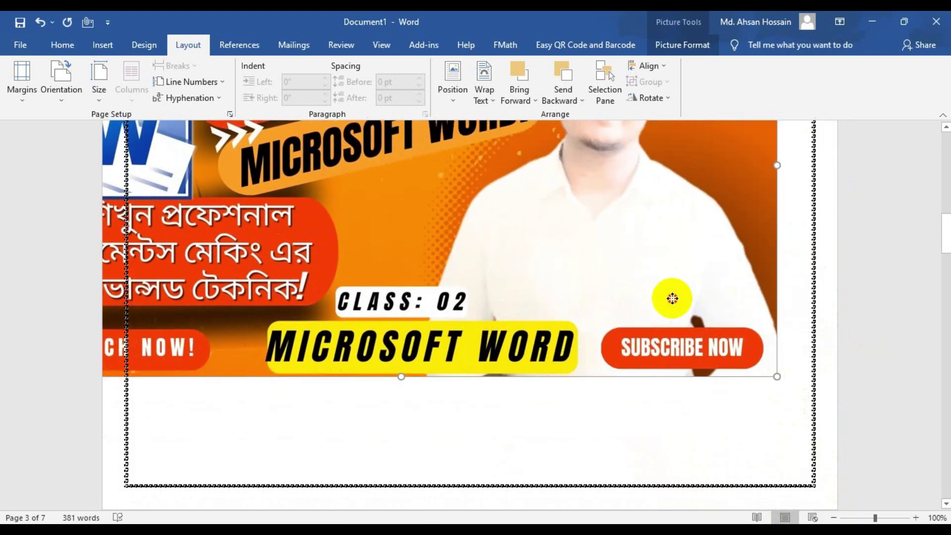
pyautogui.scroll(4, 786, 456)
pyautogui.scroll(-3, 683, 408)
pyautogui.hotkey('ctrl', 'z')
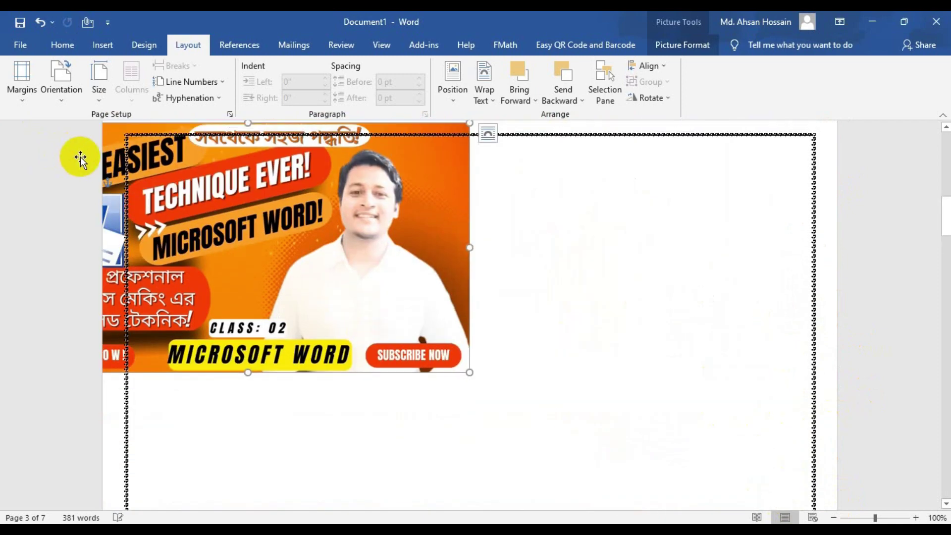
pyautogui.moveTo(171, 231); pyautogui.dragTo(505, 268)
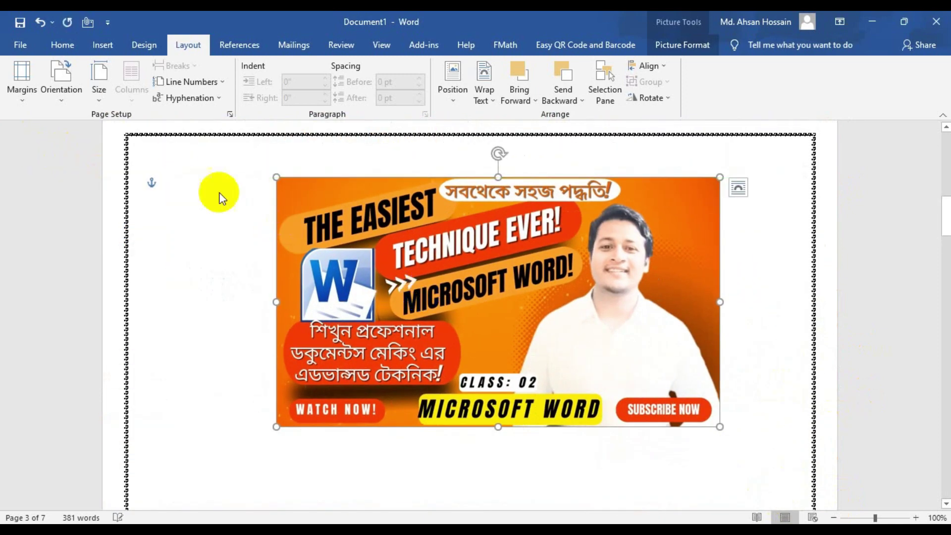
pyautogui.click(206, 320)
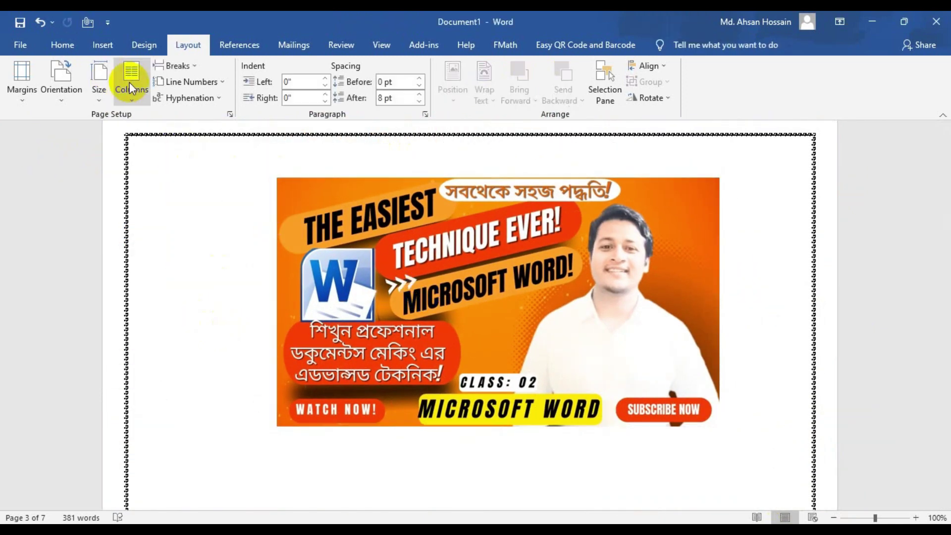
# - Insert the 'classical digi tech' banner image from this computer onto page 3
pyautogui.click(115, 43)
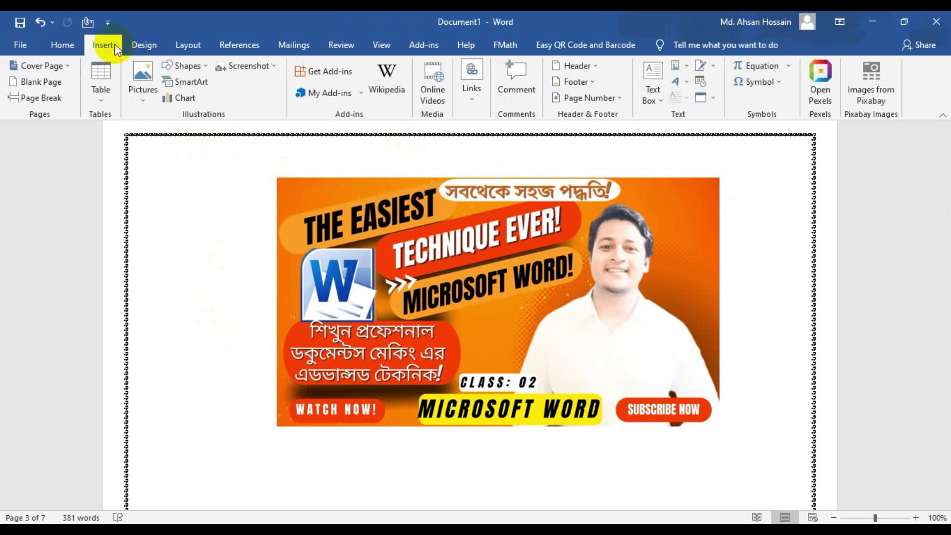
pyautogui.click(140, 93)
pyautogui.click(170, 132)
pyautogui.click(150, 152)
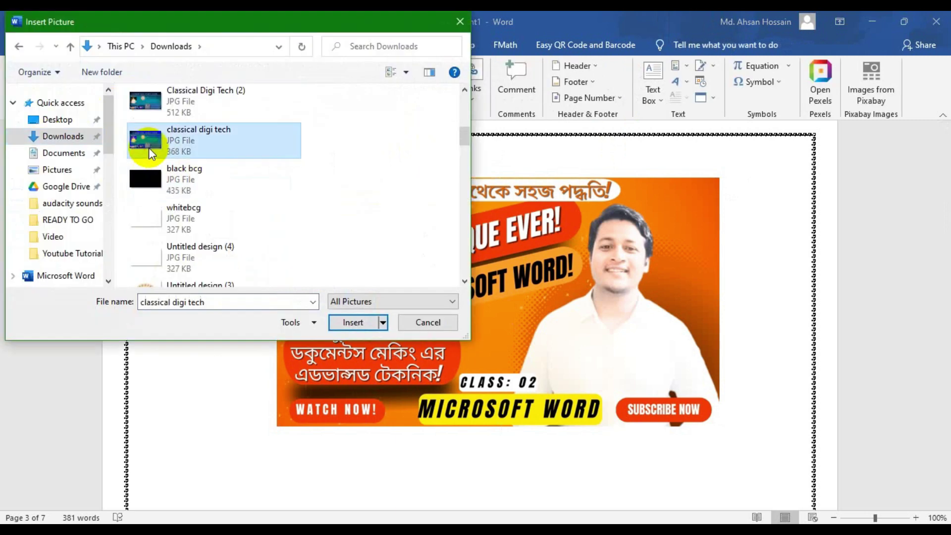
pyautogui.click(347, 321)
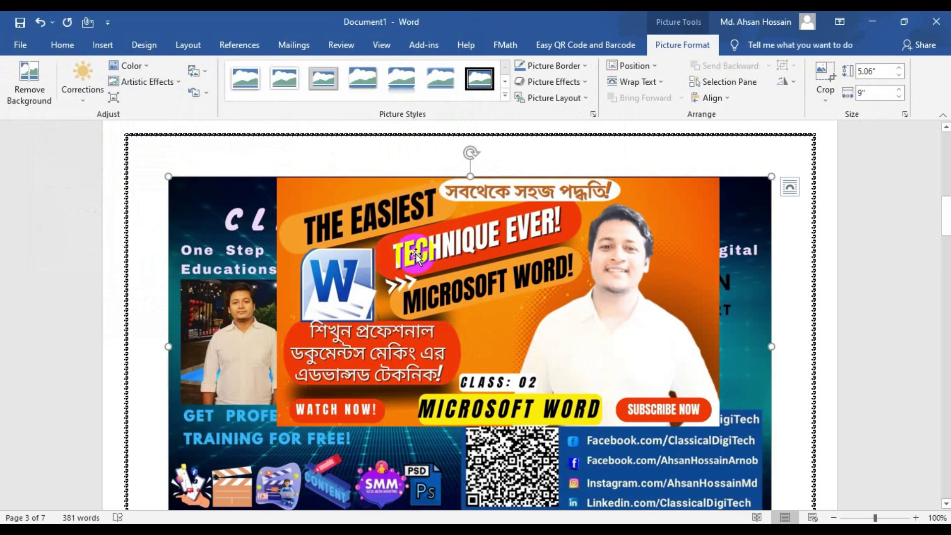
# - Select the pictures under Layout and try shrinking the blue banner, then undo the resize
pyautogui.click(384, 231)
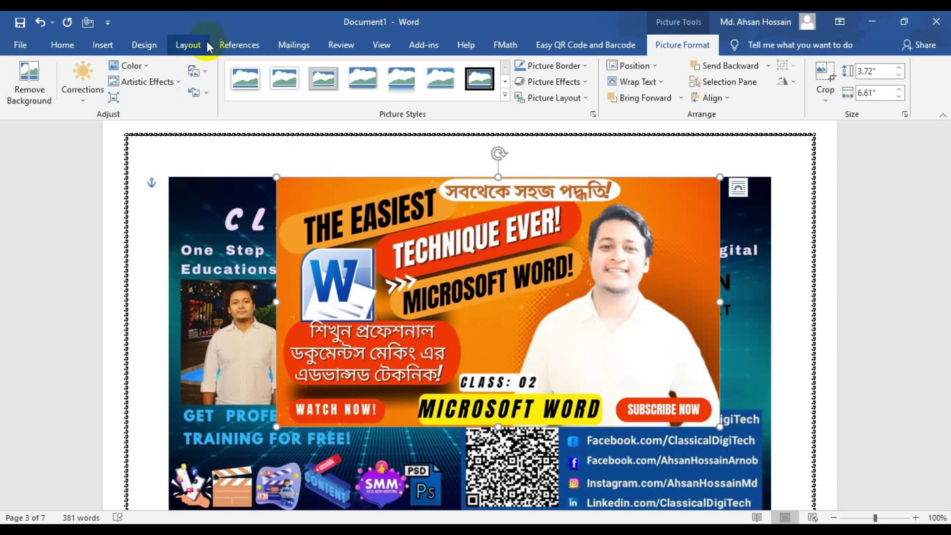
pyautogui.click(191, 46)
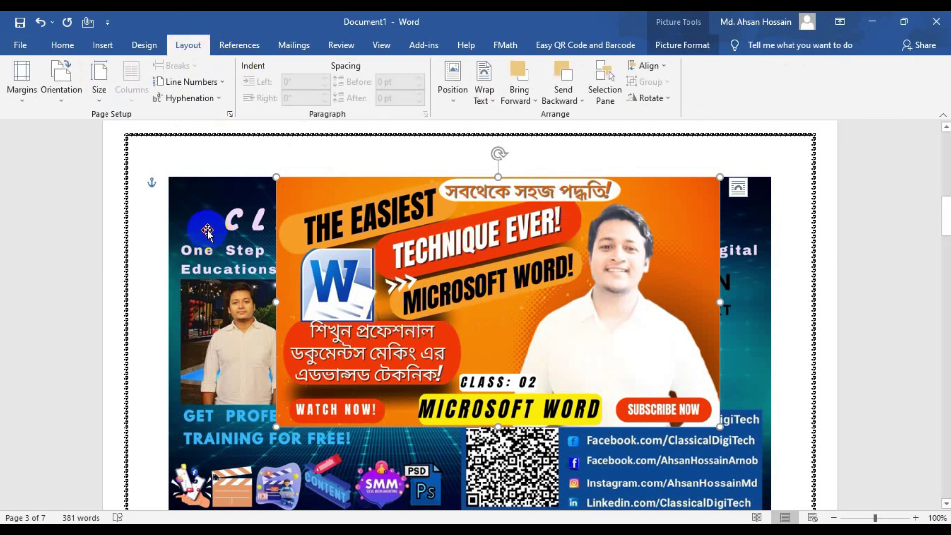
pyautogui.click(185, 201)
pyautogui.moveTo(168, 176); pyautogui.dragTo(316, 258)
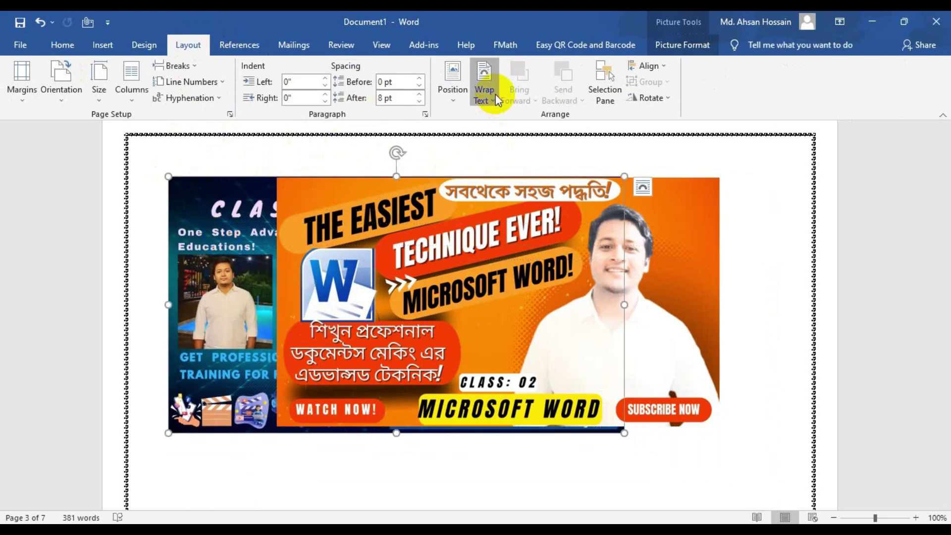
pyautogui.hotkey('ctrl', 'z')
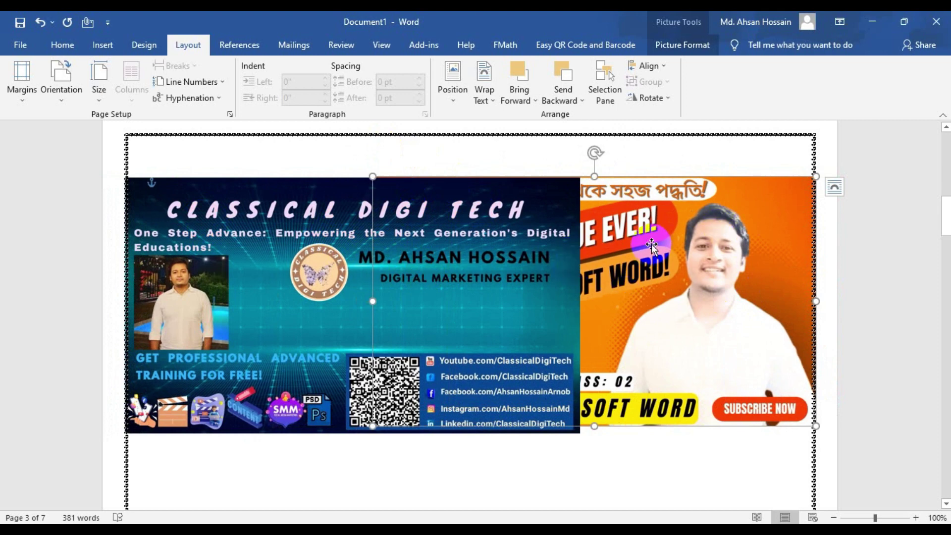
# - Bring the orange thumbnail to the front, over the blue banner
pyautogui.click(438, 325)
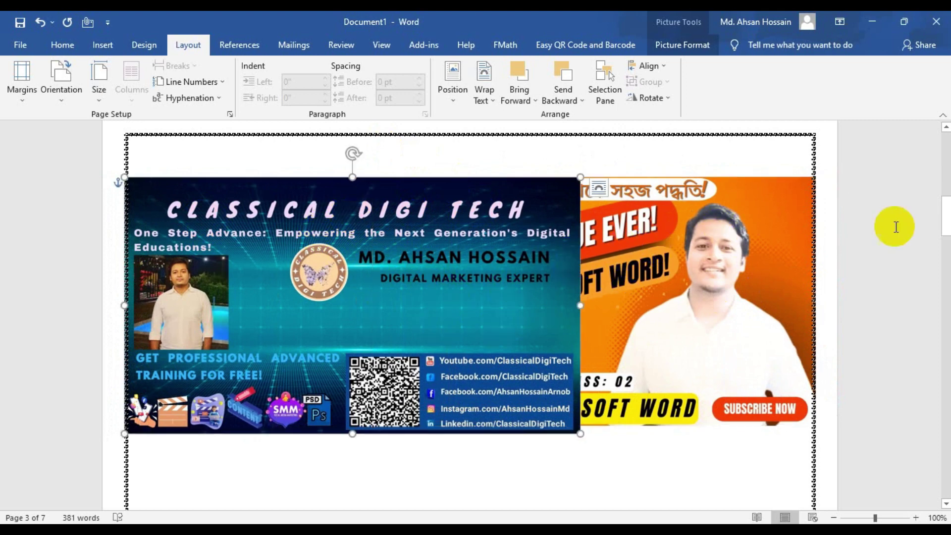
pyautogui.click(658, 255)
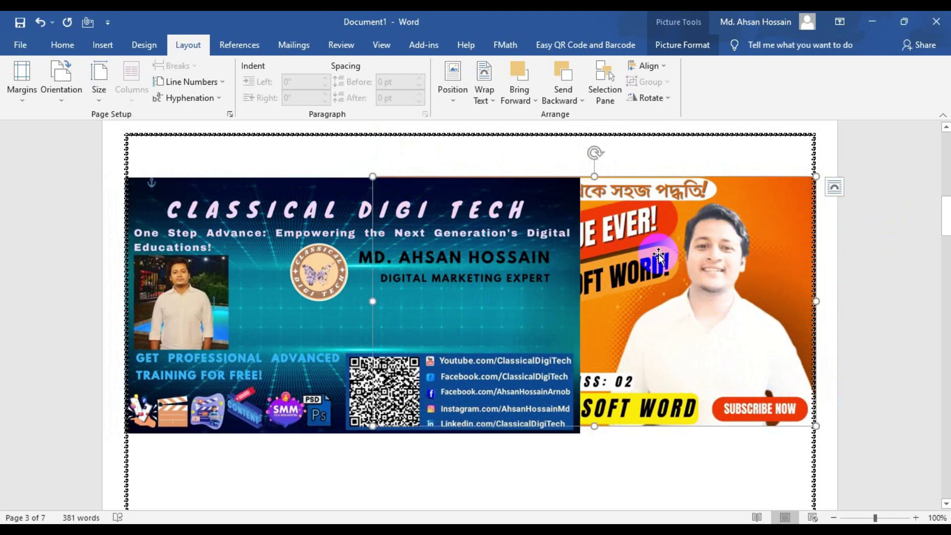
pyautogui.click(249, 296)
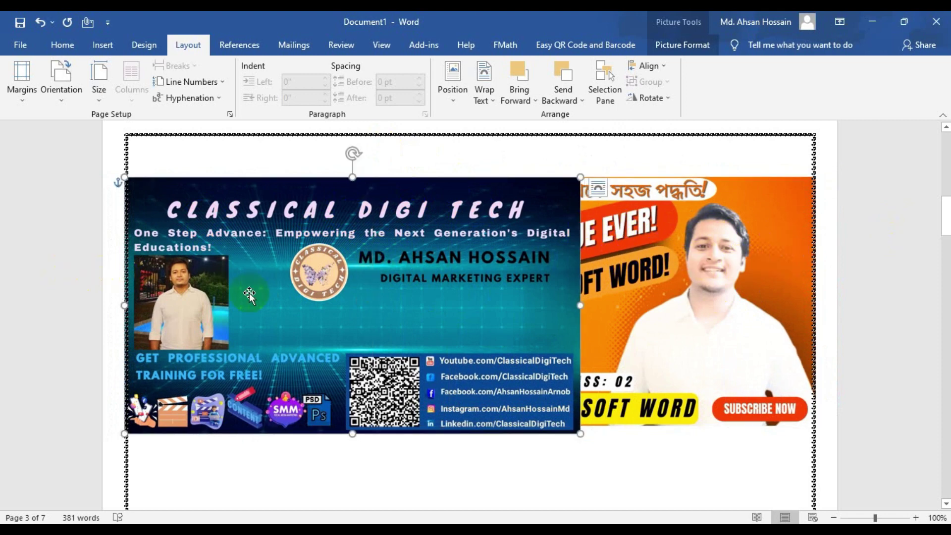
pyautogui.click(611, 261)
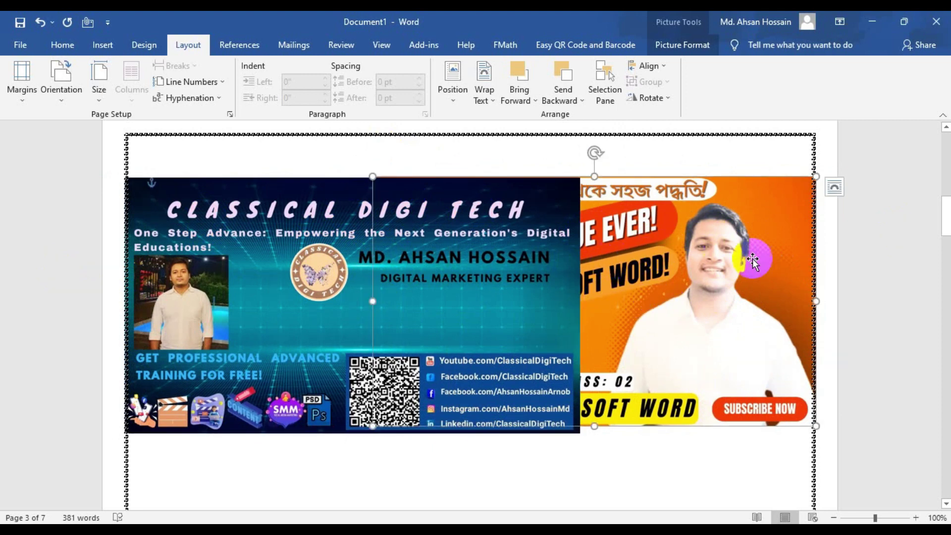
pyautogui.rightClick(670, 263)
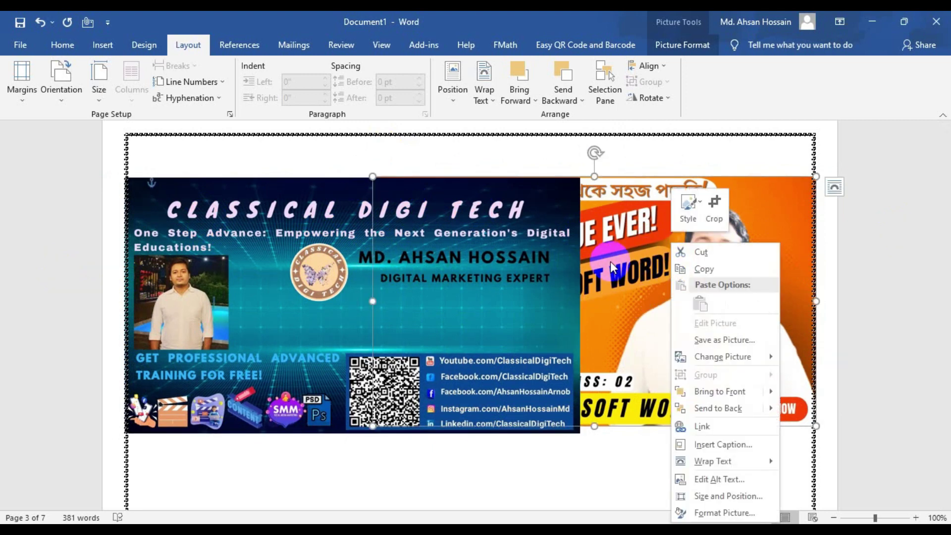
pyautogui.click(723, 391)
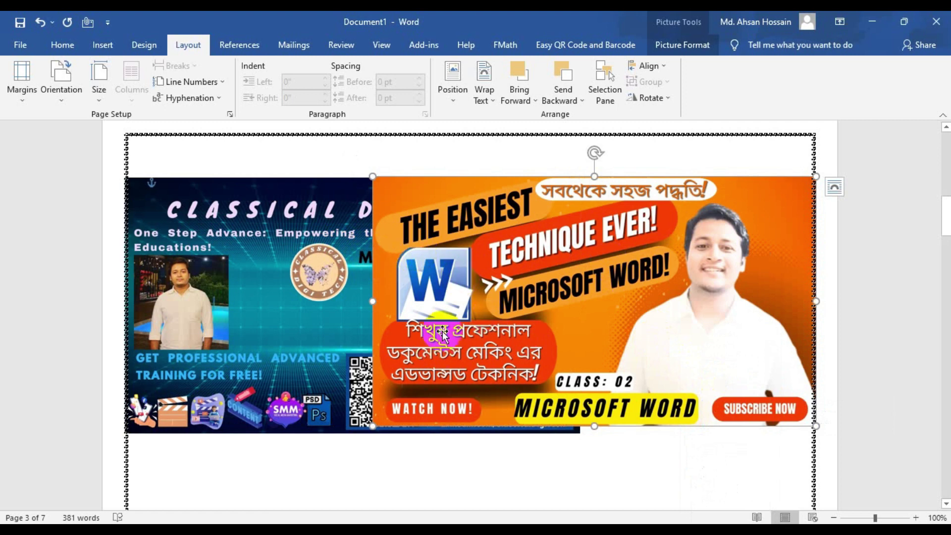
# - Test Bring Forward, then Send Backward on the blue banner so it sits behind the thumbnail
pyautogui.click(285, 251)
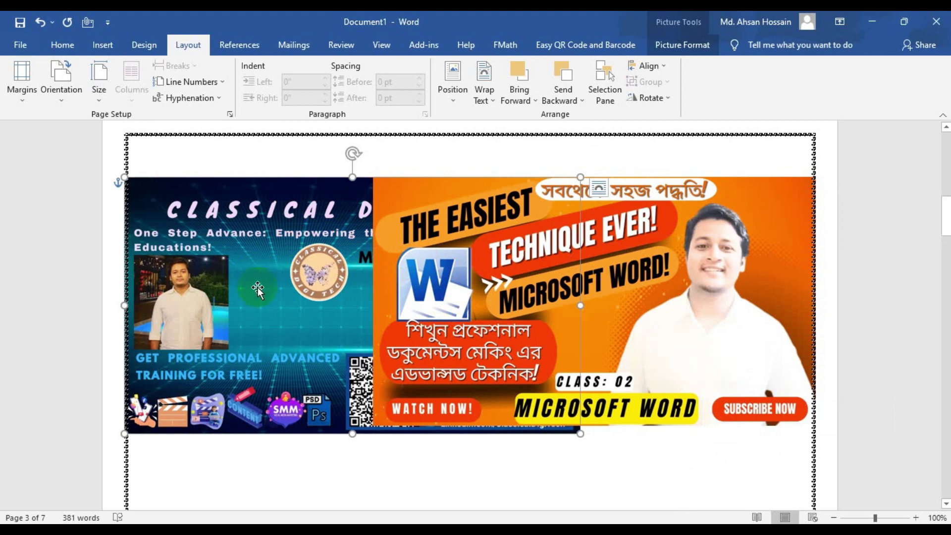
pyautogui.click(519, 85)
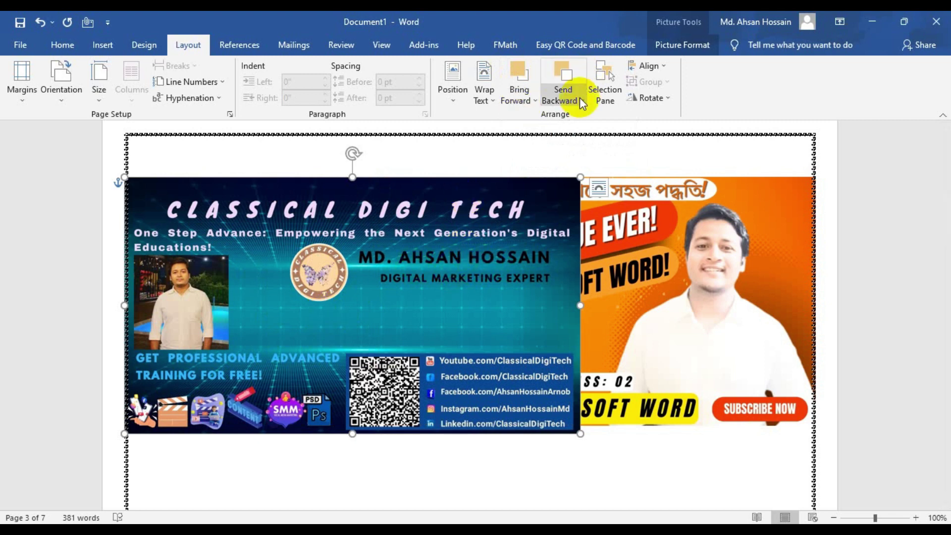
pyautogui.click(568, 77)
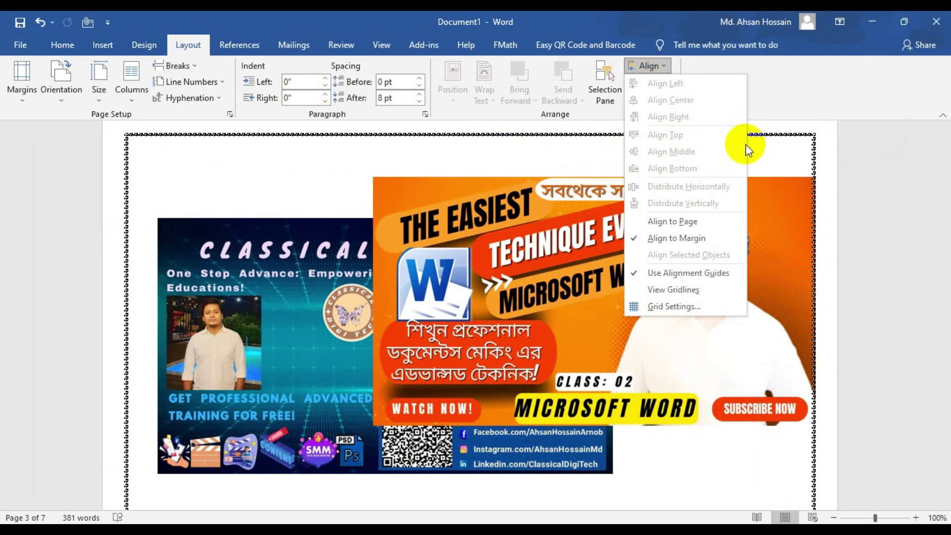
# - Align to page, move the banner to top-left, and shift the thumbnail up-right over it
pyautogui.click(679, 223)
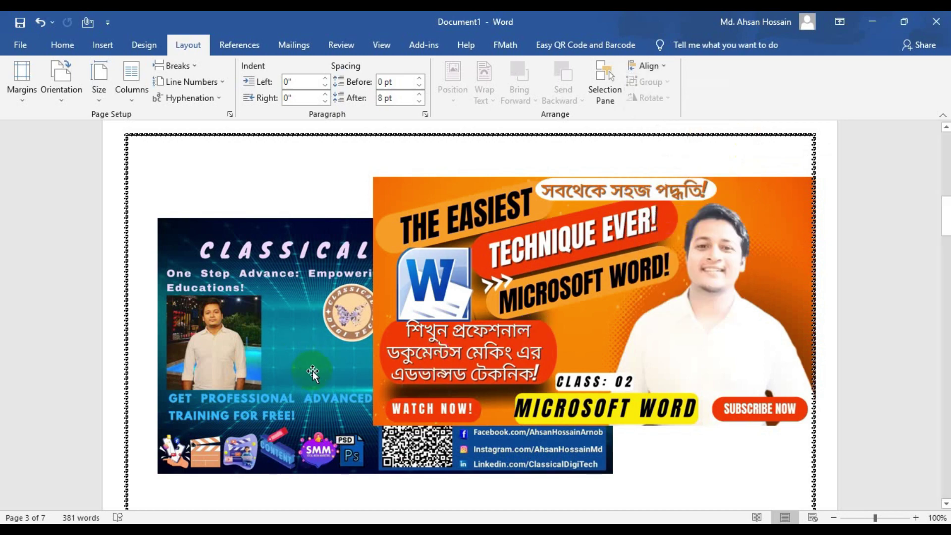
pyautogui.scroll(-5, 518, 361)
pyautogui.scroll(6, 269, 300)
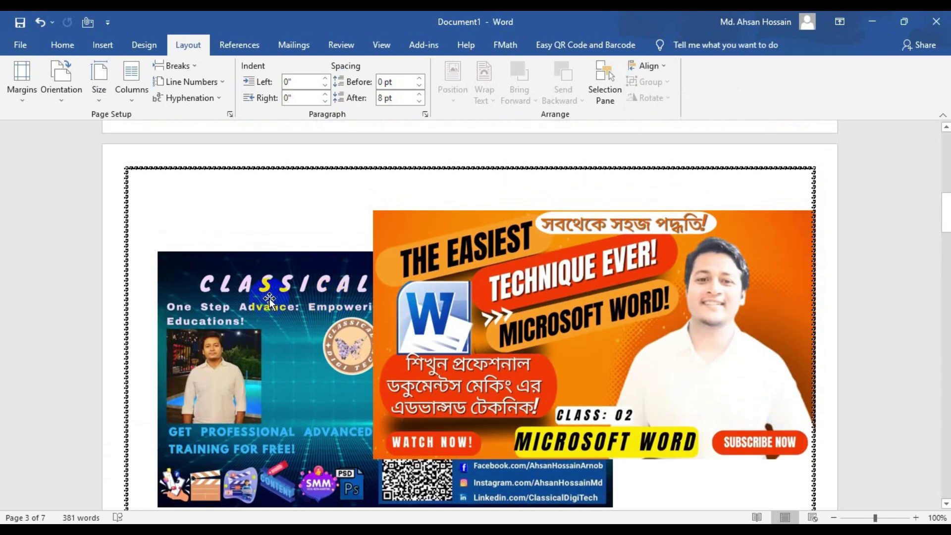
pyautogui.moveTo(256, 298); pyautogui.dragTo(226, 215)
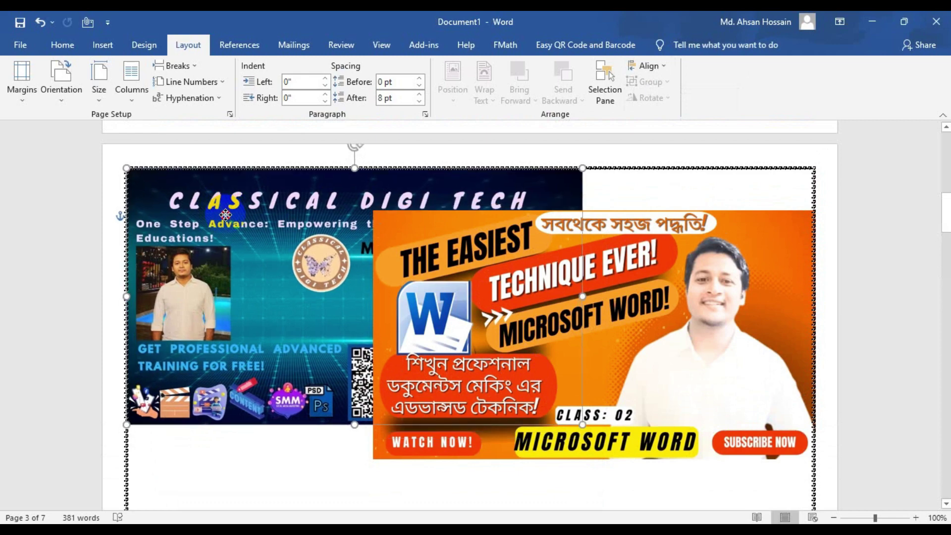
pyautogui.moveTo(551, 394); pyautogui.dragTo(552, 343)
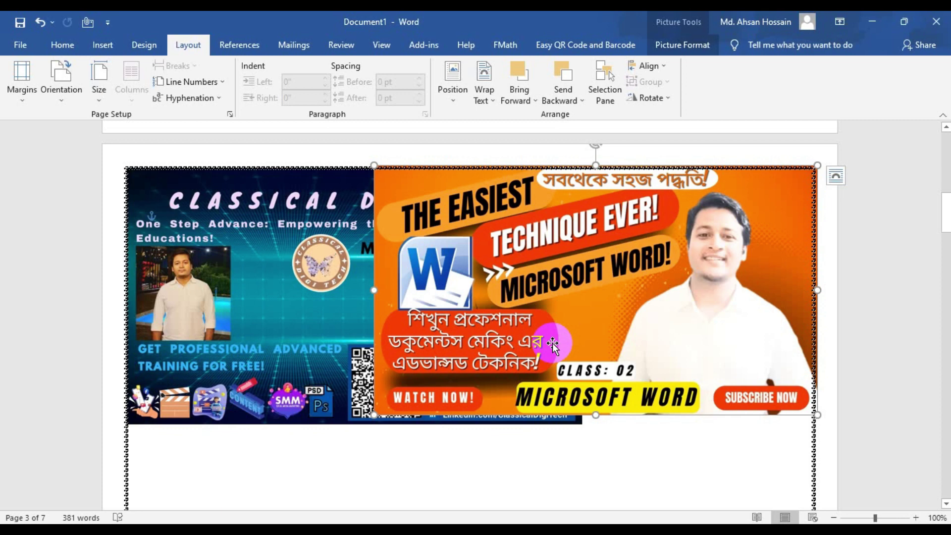
pyautogui.moveTo(553, 342); pyautogui.dragTo(771, 214)
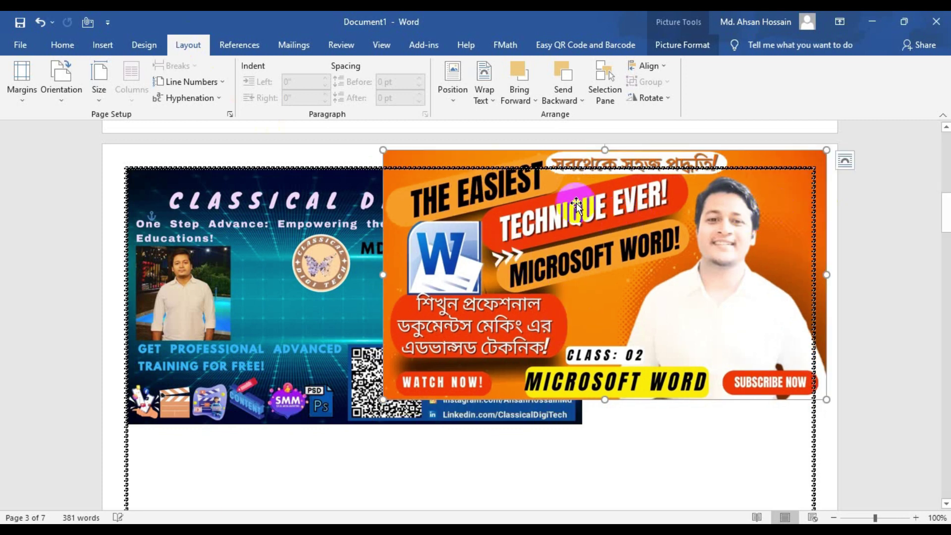